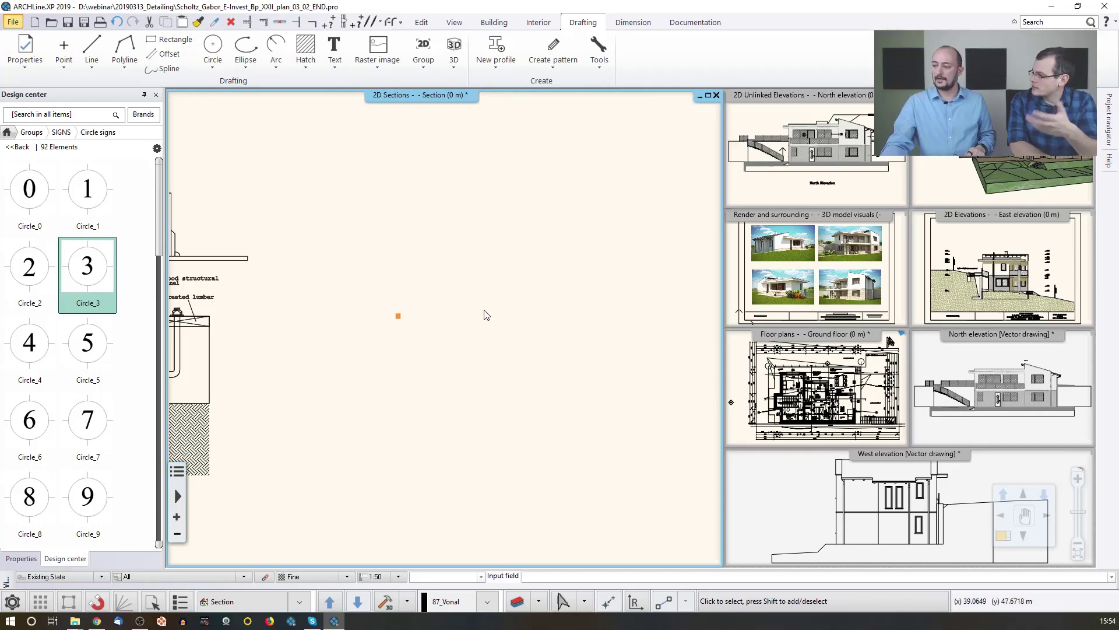
click(13, 21)
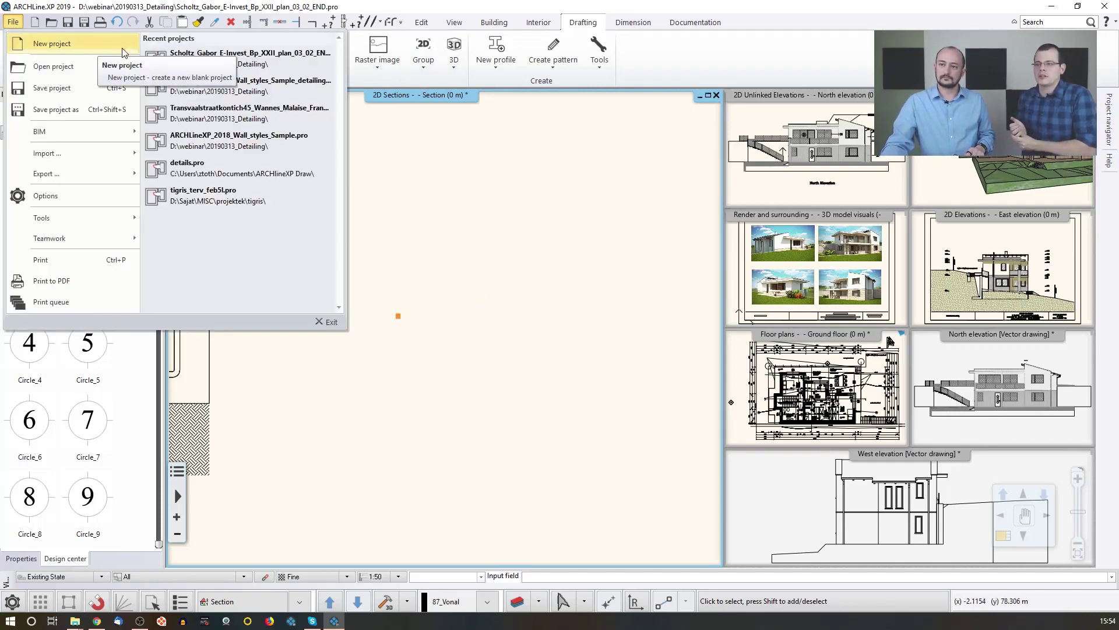
click(244, 112)
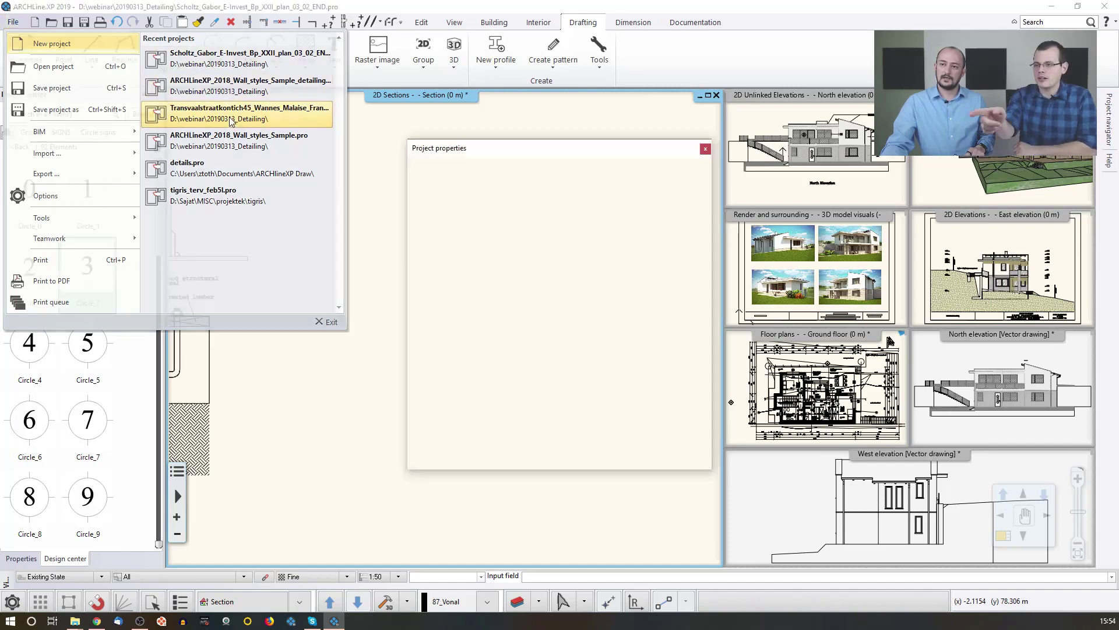
click(482, 463)
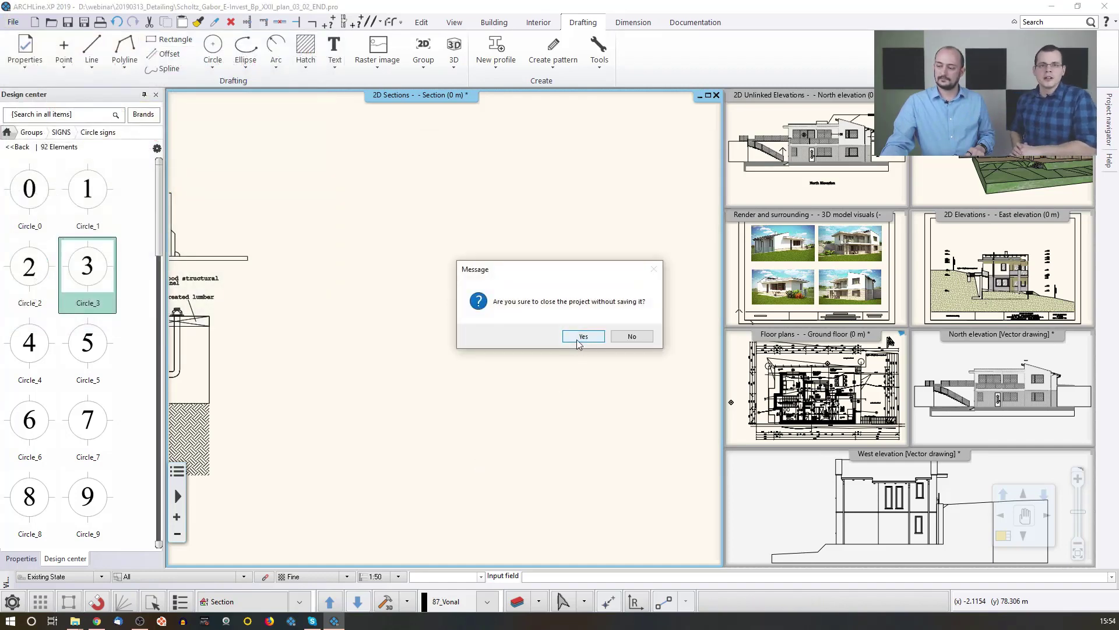
click(580, 335)
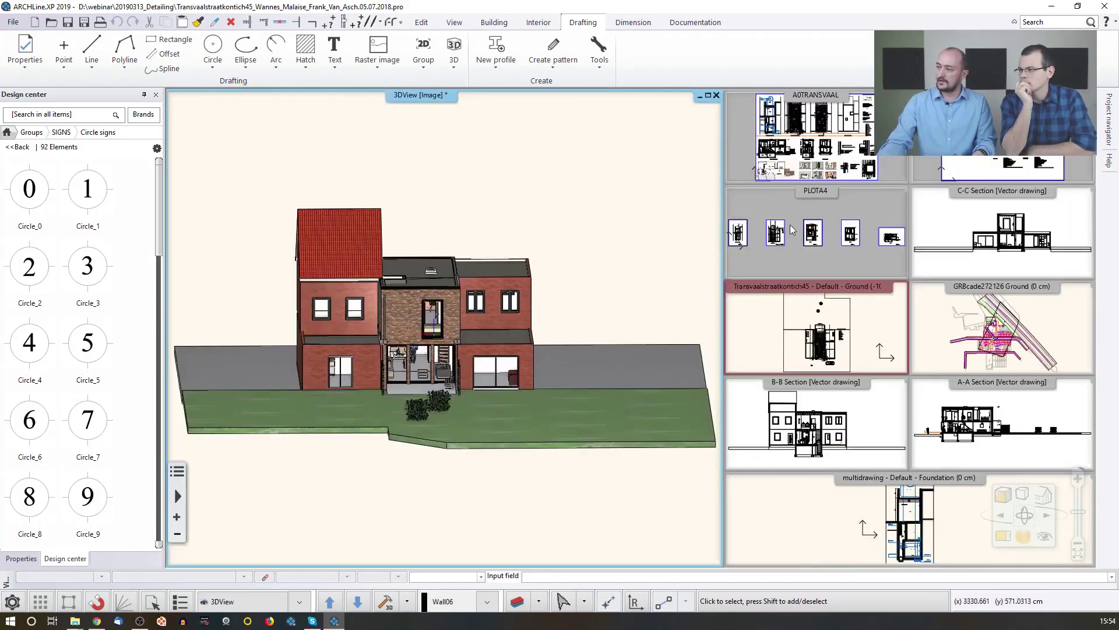
Activate the PLOTA4 layout window with the Documentation tools and start a new plot layout
click(849, 251)
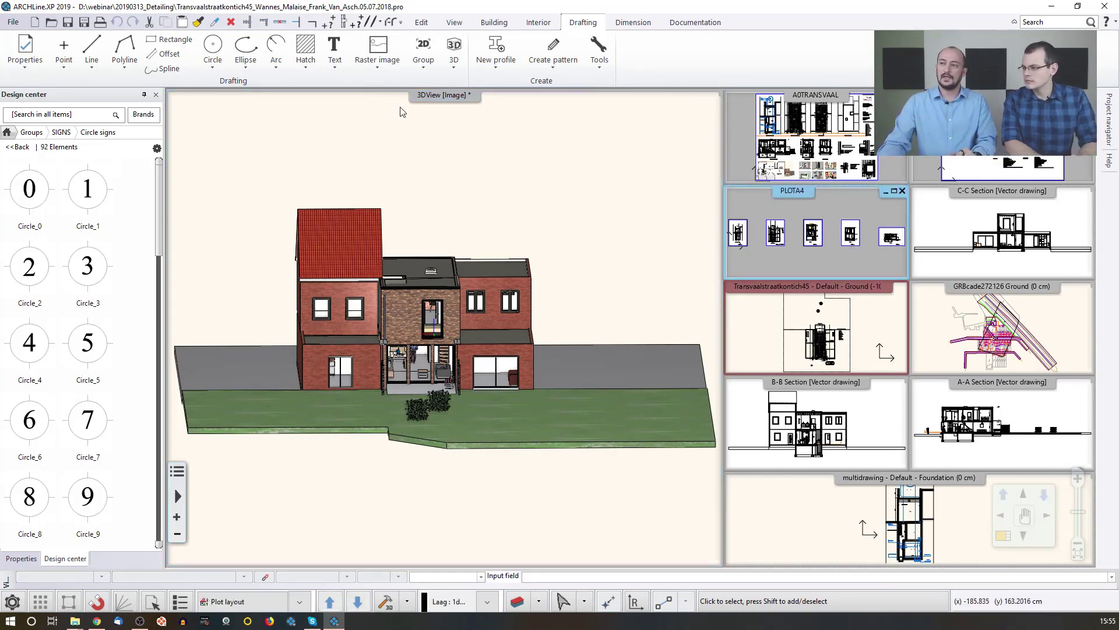
click(678, 24)
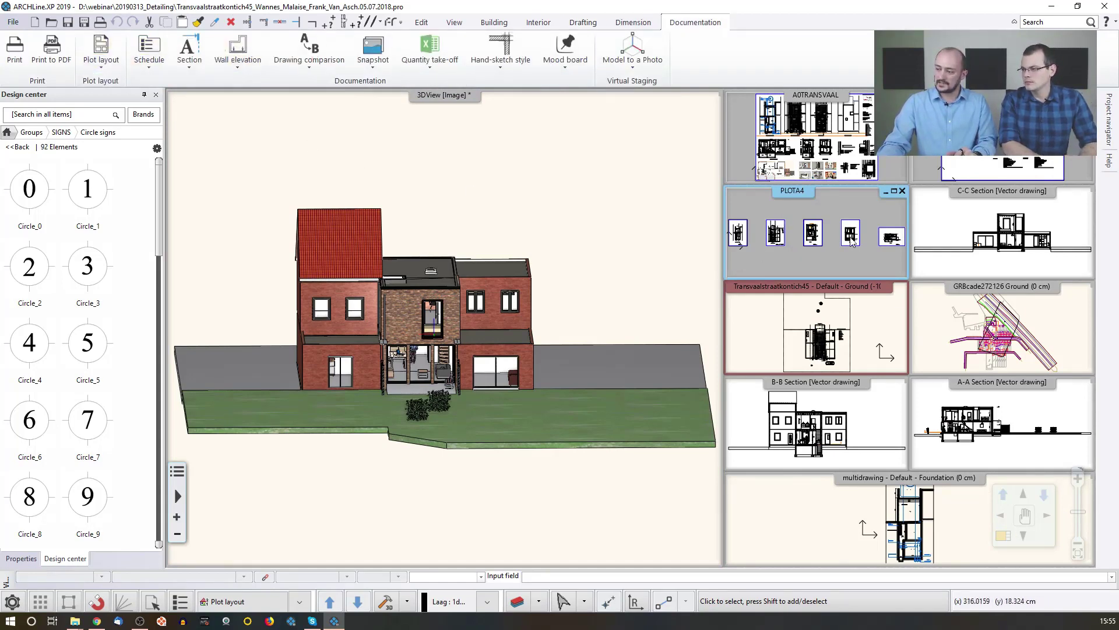
middle_drag(847, 247, 750, 233)
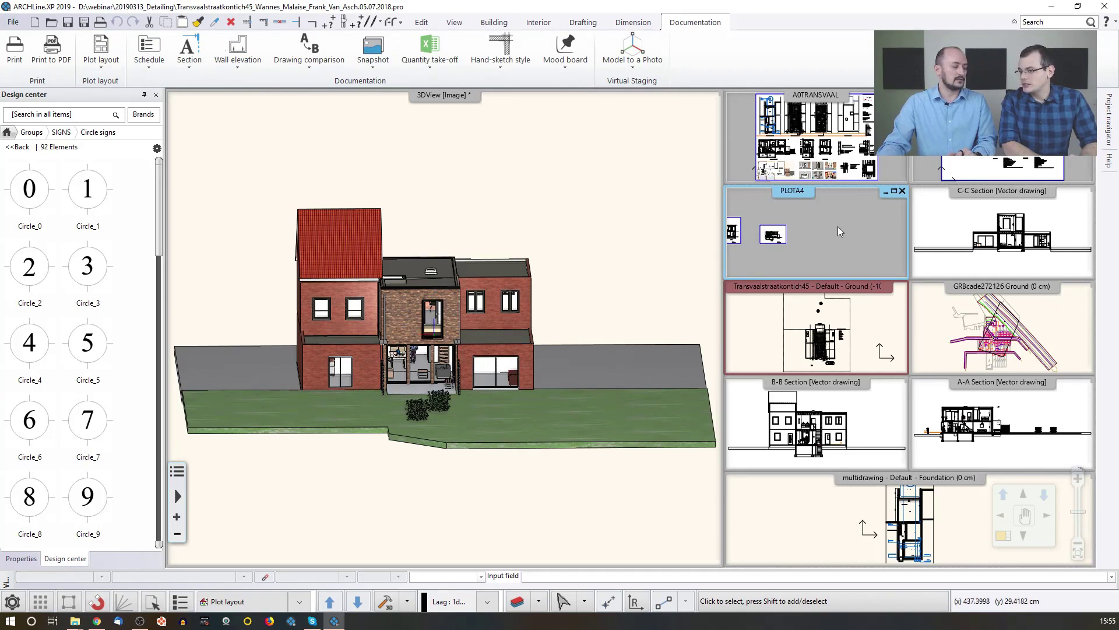
click(950, 249)
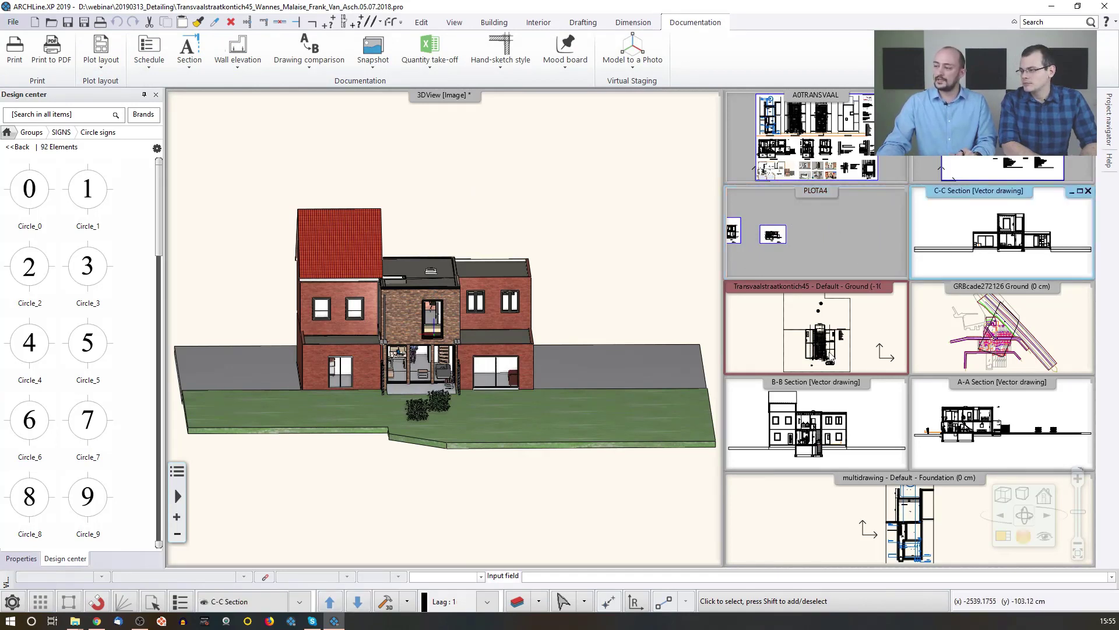
key(ctrl+Tab)
key(ctrl+Tab)
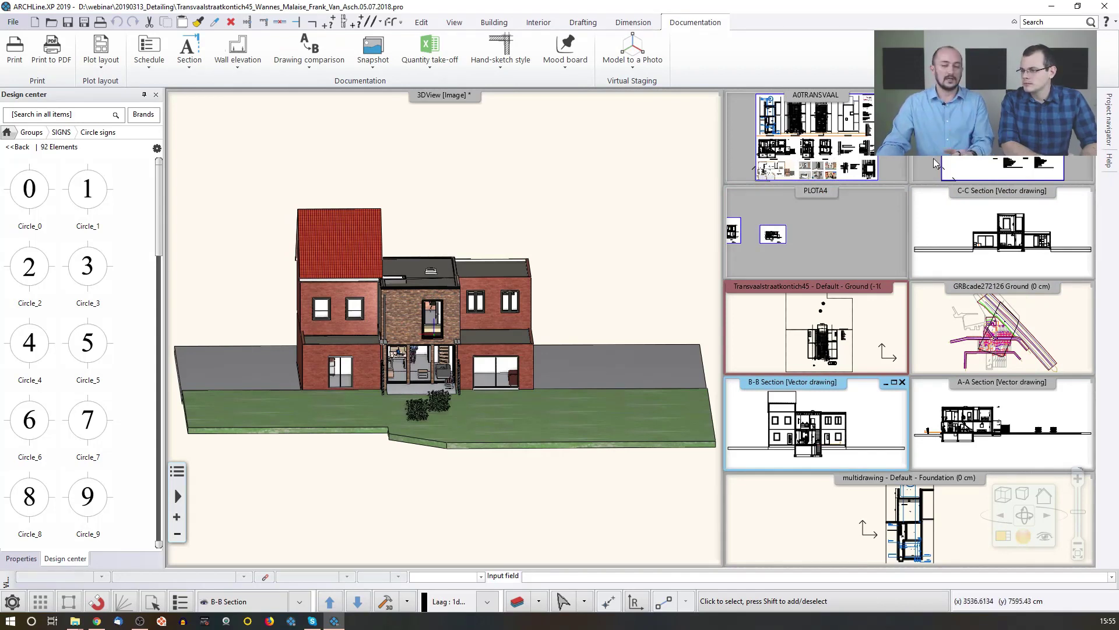
click(787, 222)
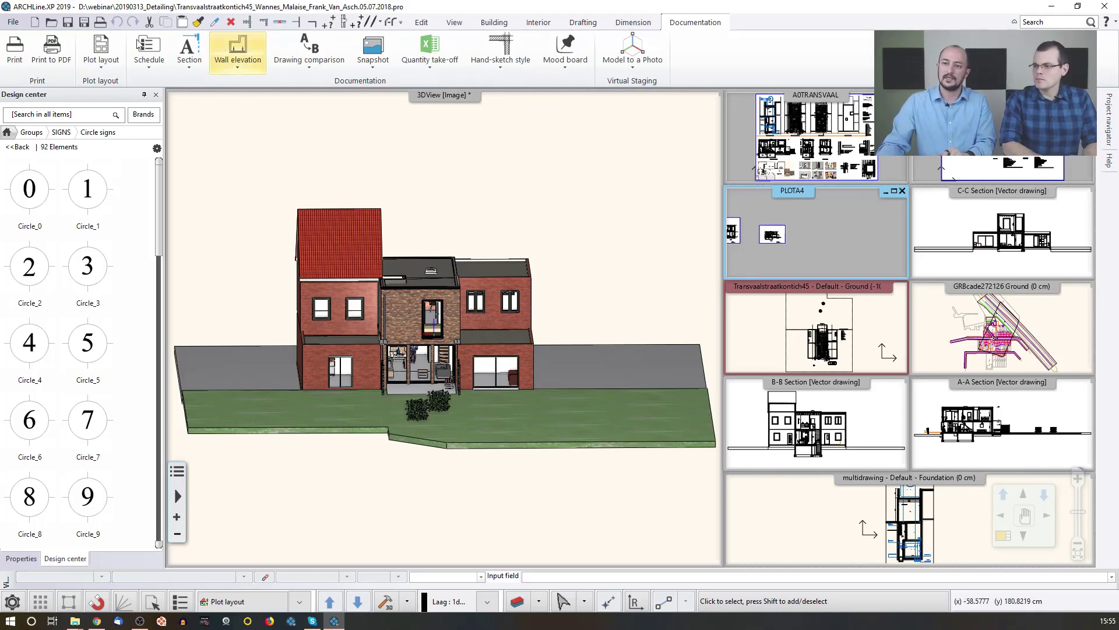
click(101, 55)
click(156, 88)
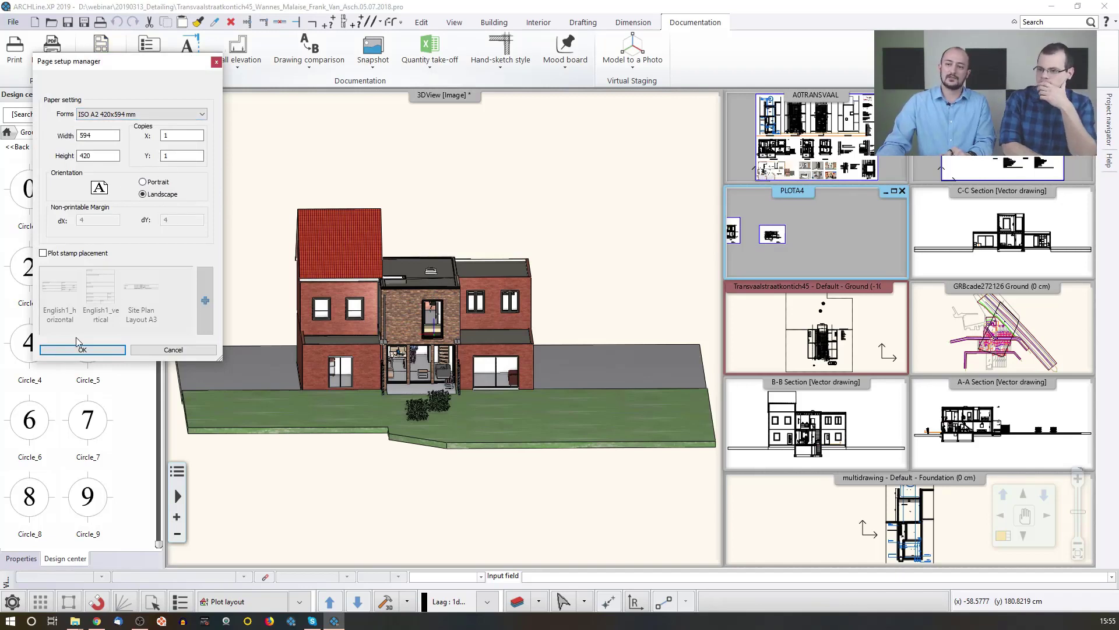
Accept the ISO A2 landscape page setup, create an entirely new layout, and enlarge its sheet
click(114, 348)
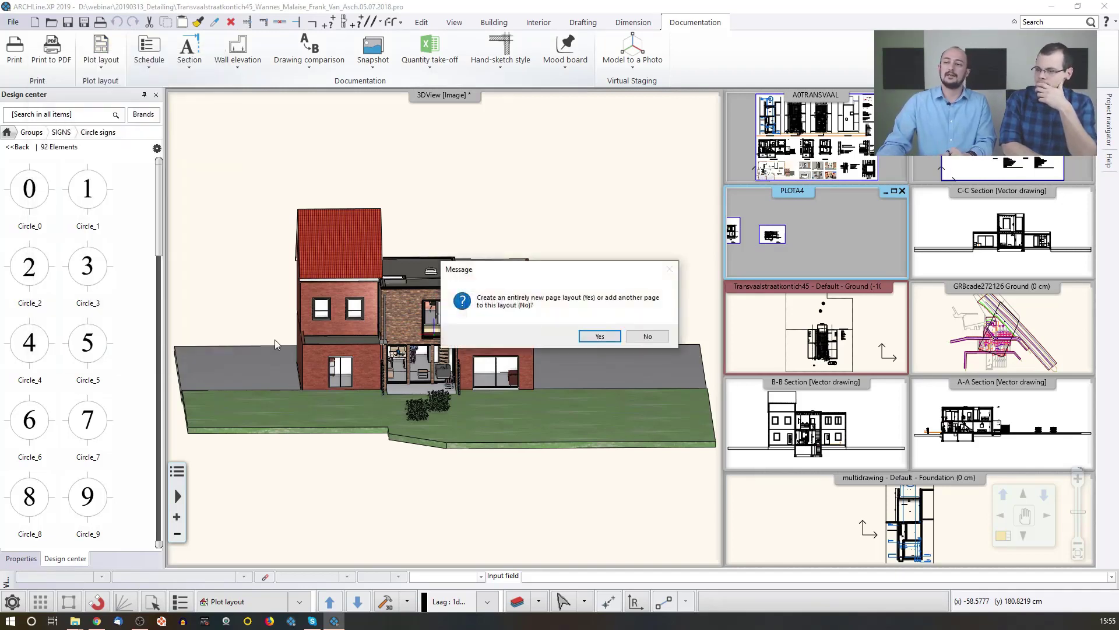
click(599, 337)
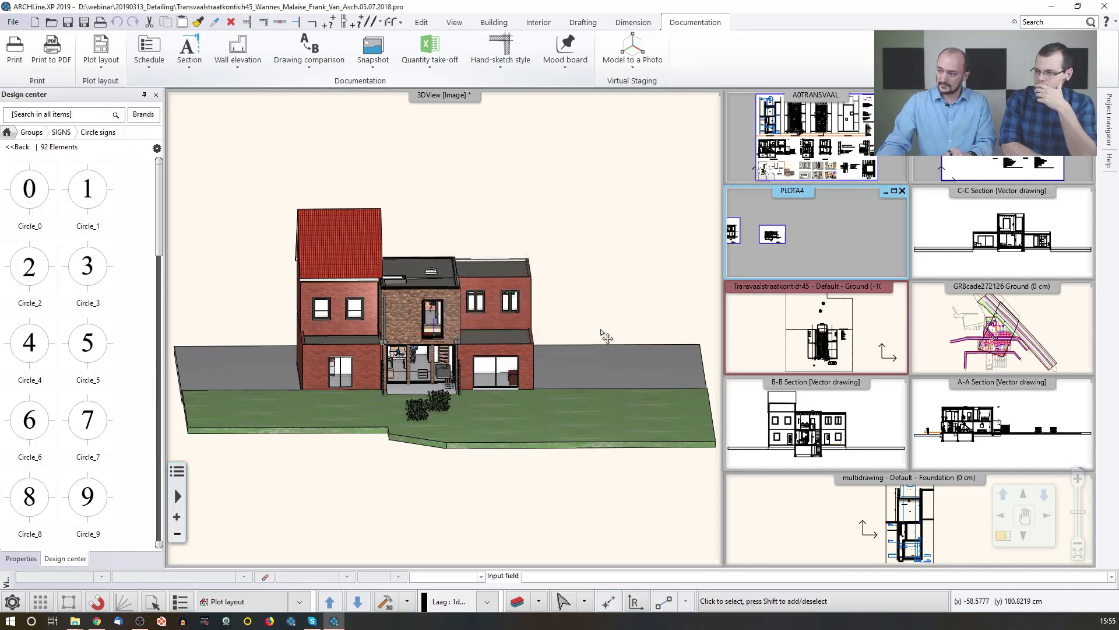
click(816, 232)
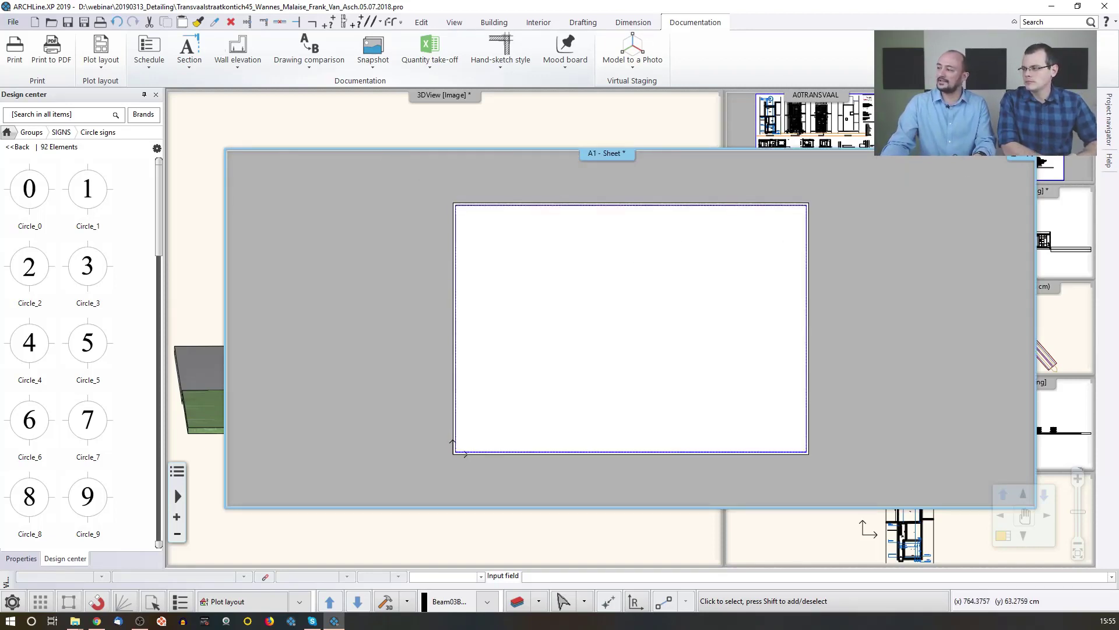
Place the Ground floor plan from the Project navigator onto the A1 sheet at 1:100
click(1109, 119)
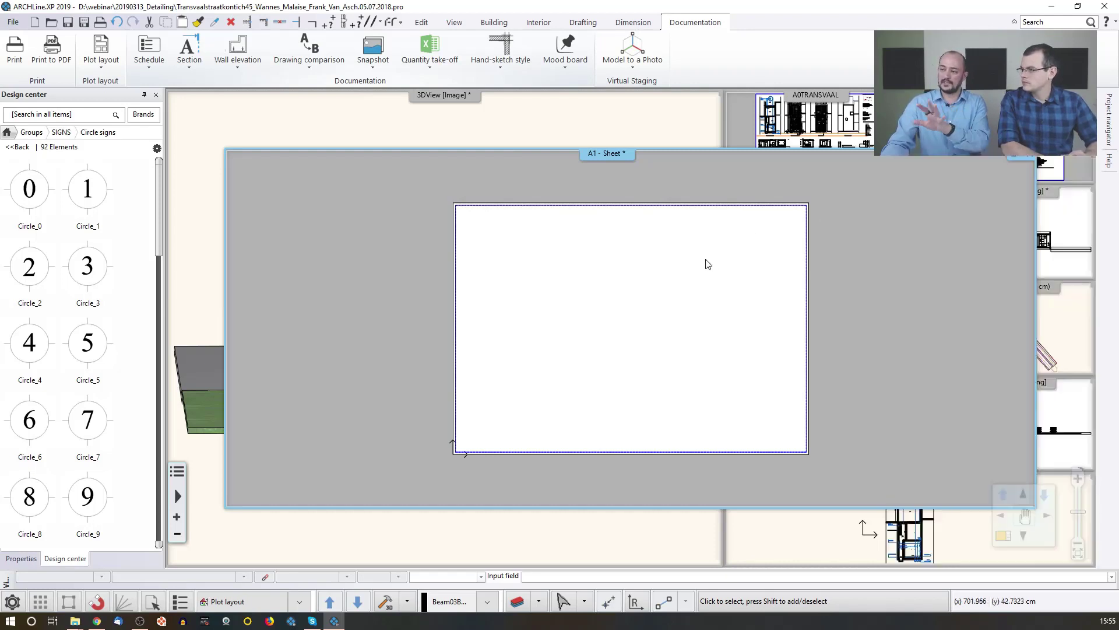
mouse_move(1108, 137)
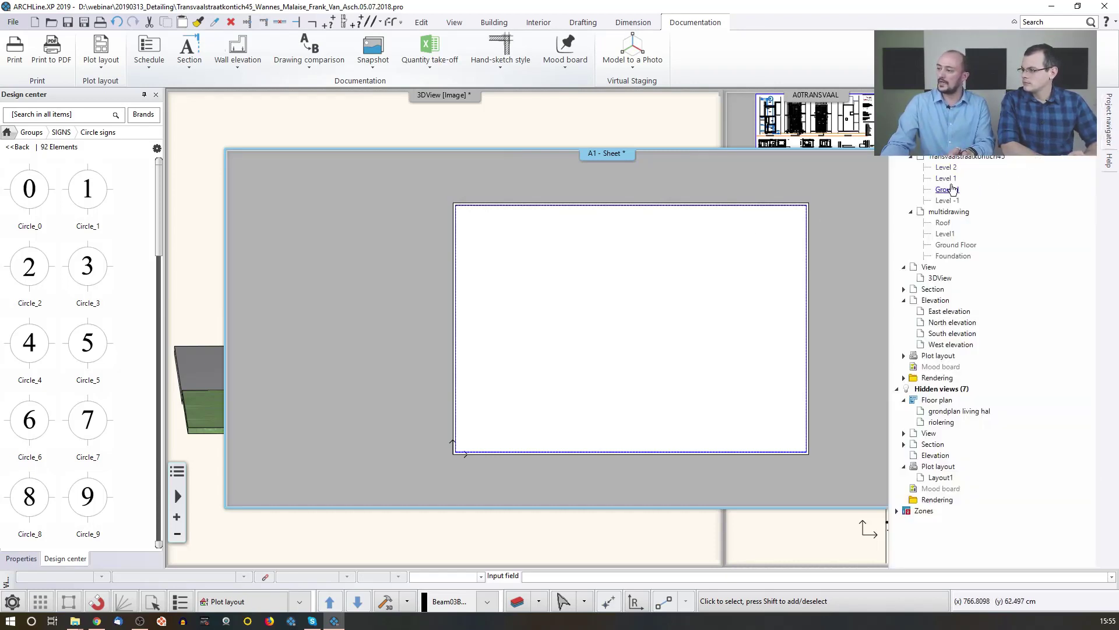
drag(948, 191, 554, 347)
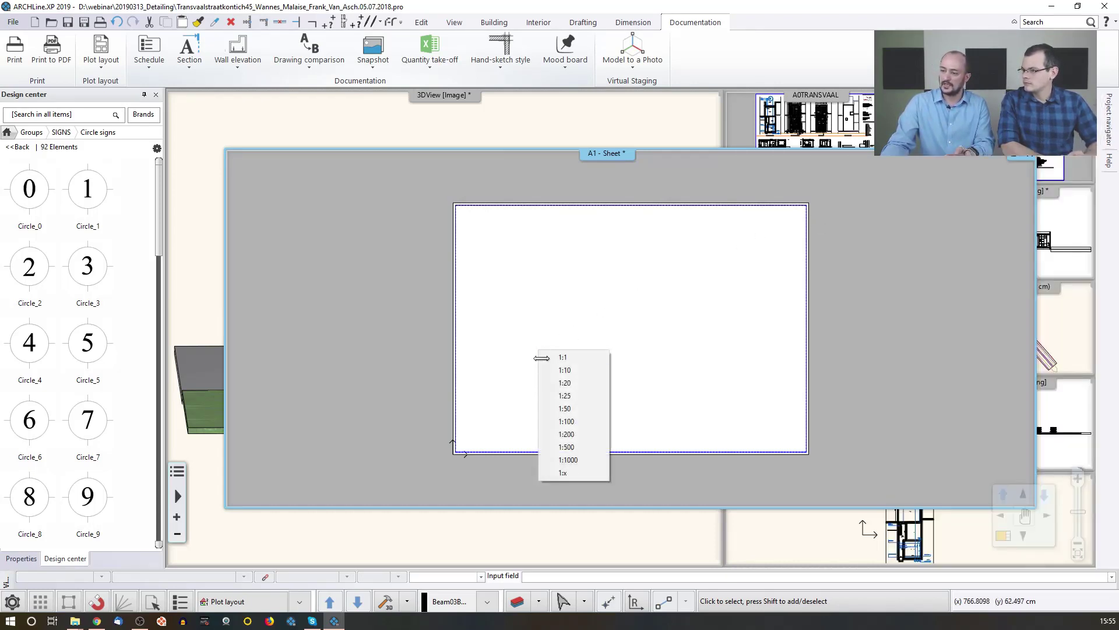
click(561, 421)
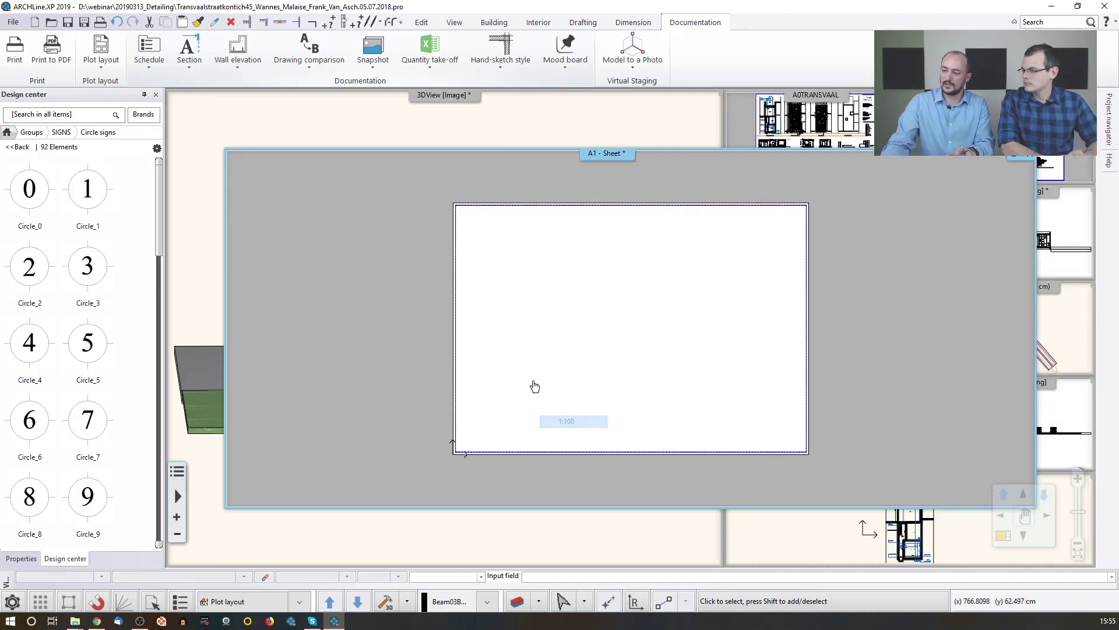
click(490, 420)
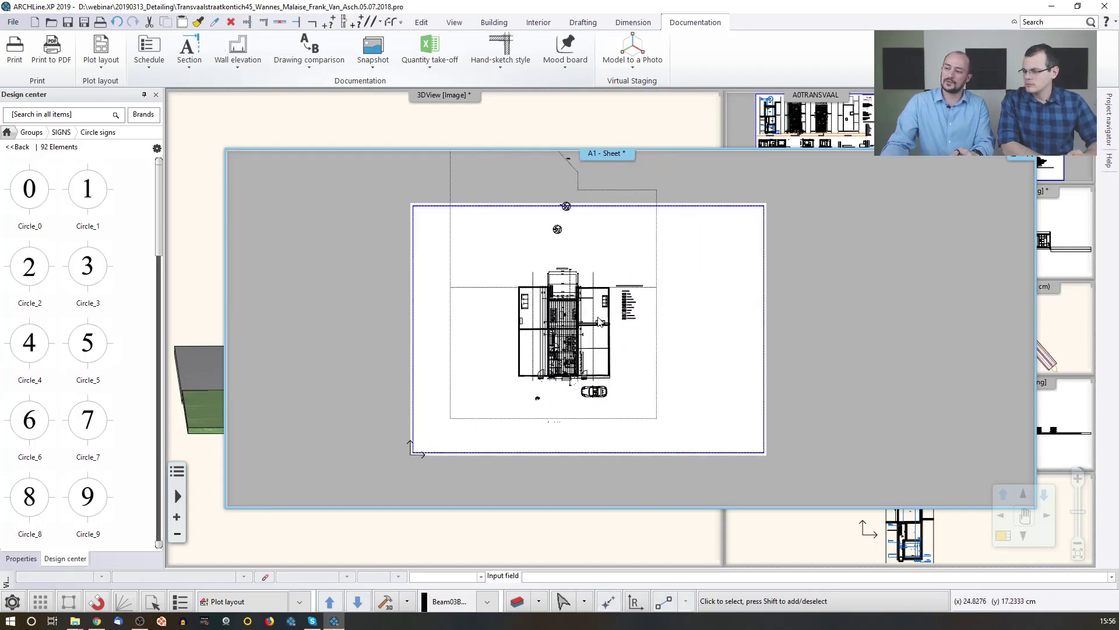
Reshape the placed floor-plan group's boundary frame
click(599, 321)
scroll(607, 323, down, 2)
click(606, 228)
click(627, 226)
scroll(601, 274, up, 2)
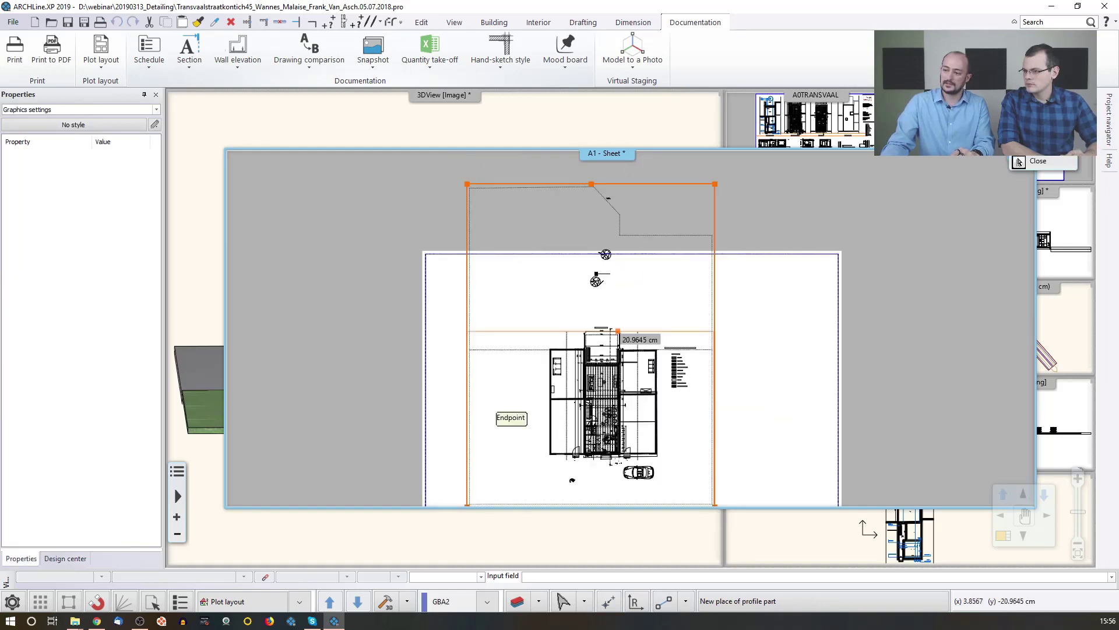
click(629, 315)
scroll(631, 330, down, 2)
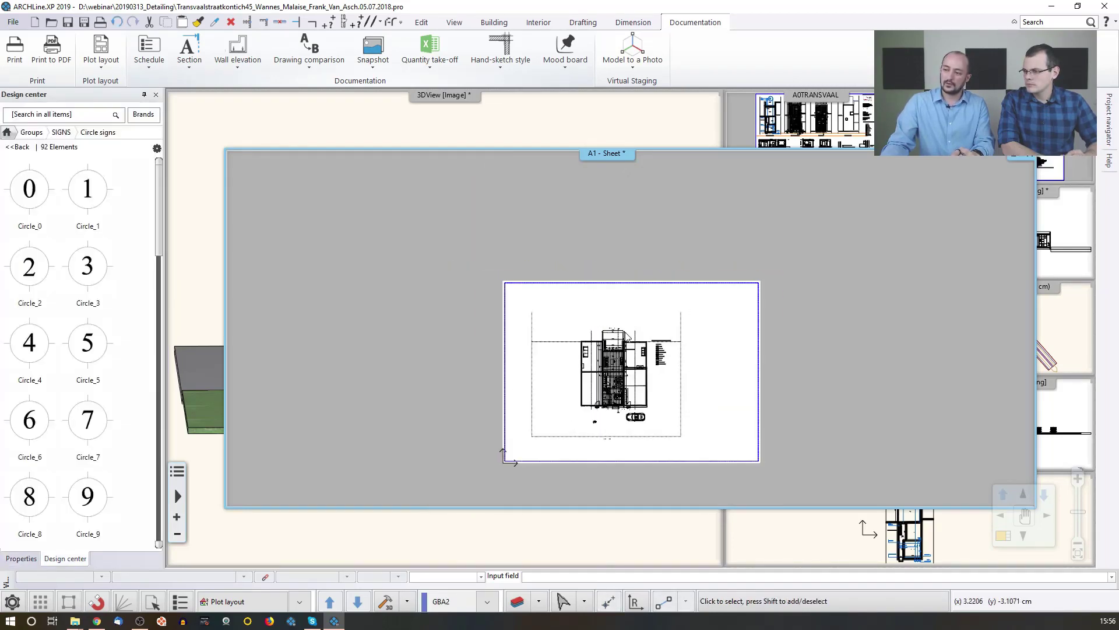
click(618, 373)
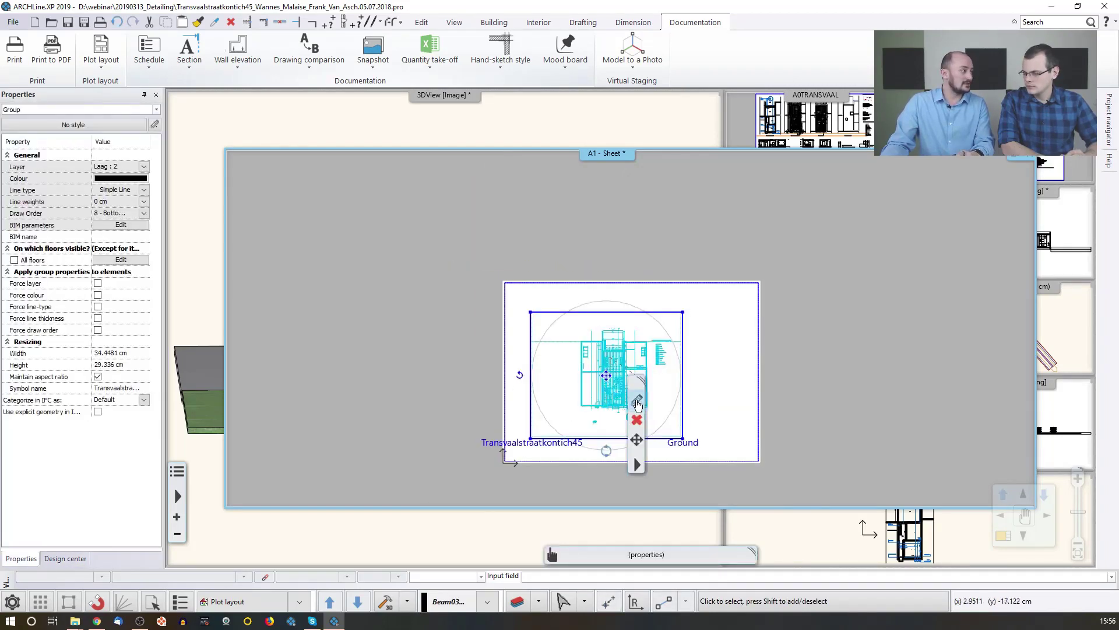
Review the floor-plan group's Plot layout settings (1:100, phase filter All) and cancel unchanged
click(637, 401)
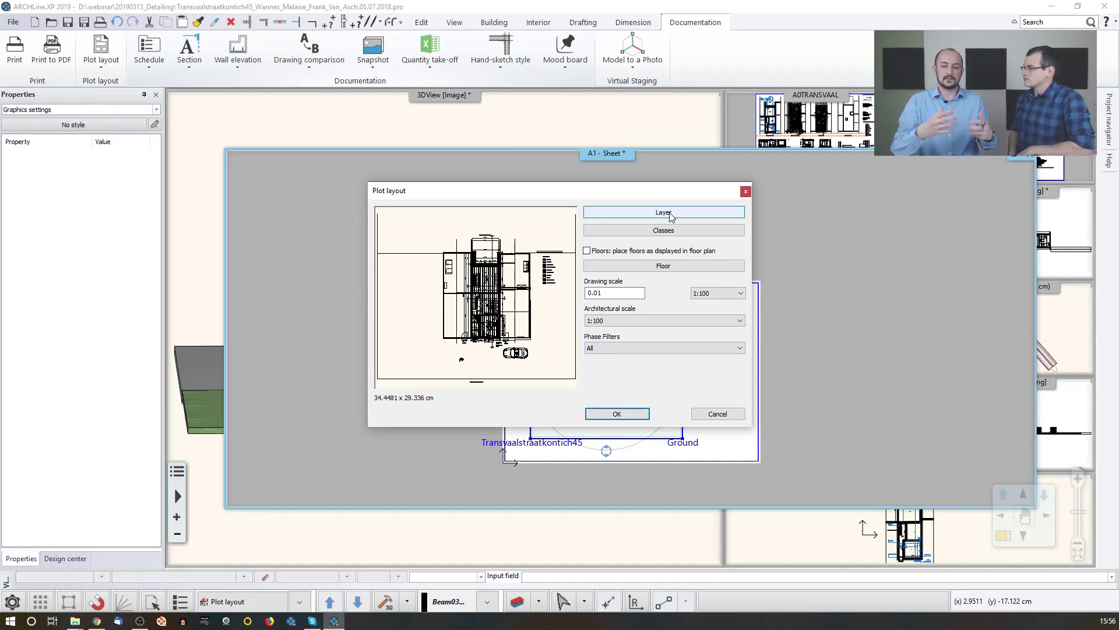
click(712, 413)
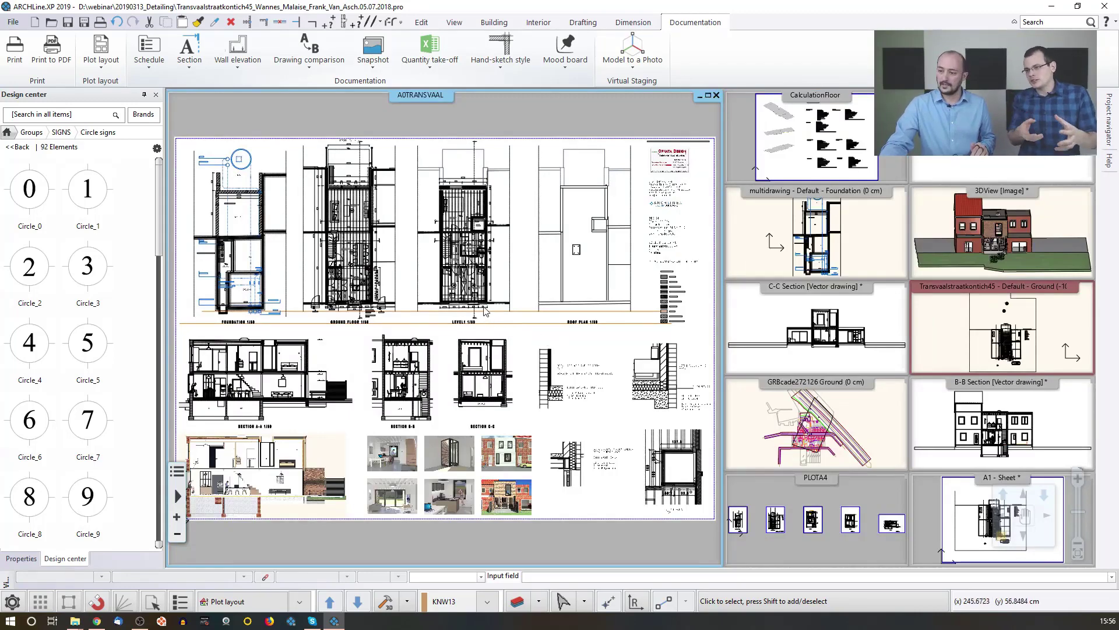
Zoom in on Section C-C and briefly select the GROUND label beneath it
scroll(430, 290, up, 5)
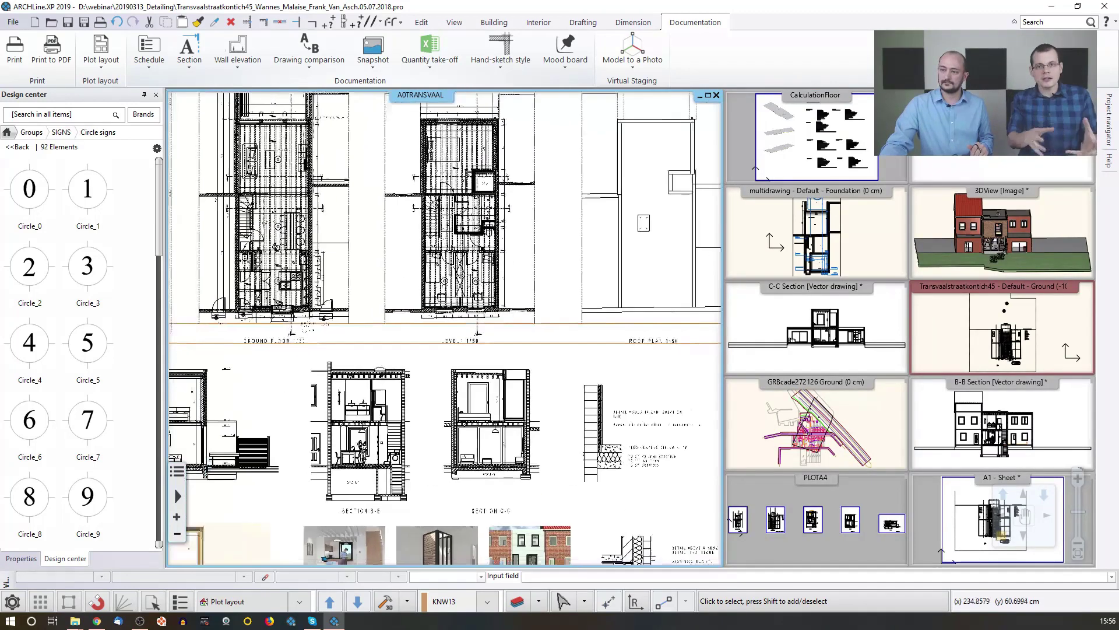
scroll(619, 255, up, 5)
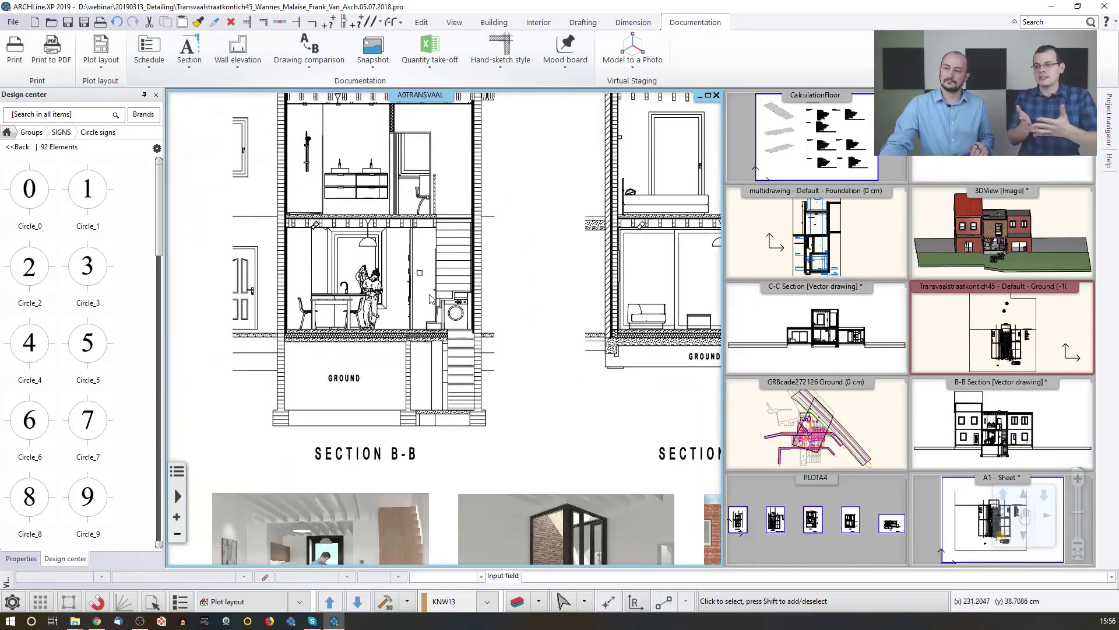
scroll(467, 303, down, 1)
scroll(529, 311, up, 1)
scroll(529, 311, up, 1)
scroll(469, 310, down, 1)
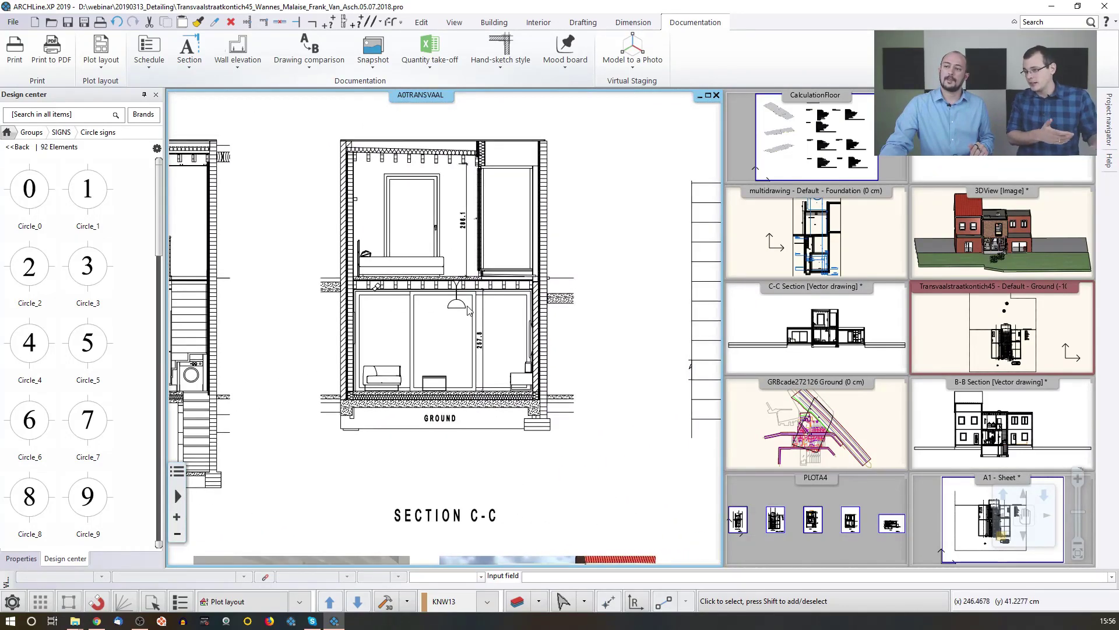
scroll(470, 310, up, 1)
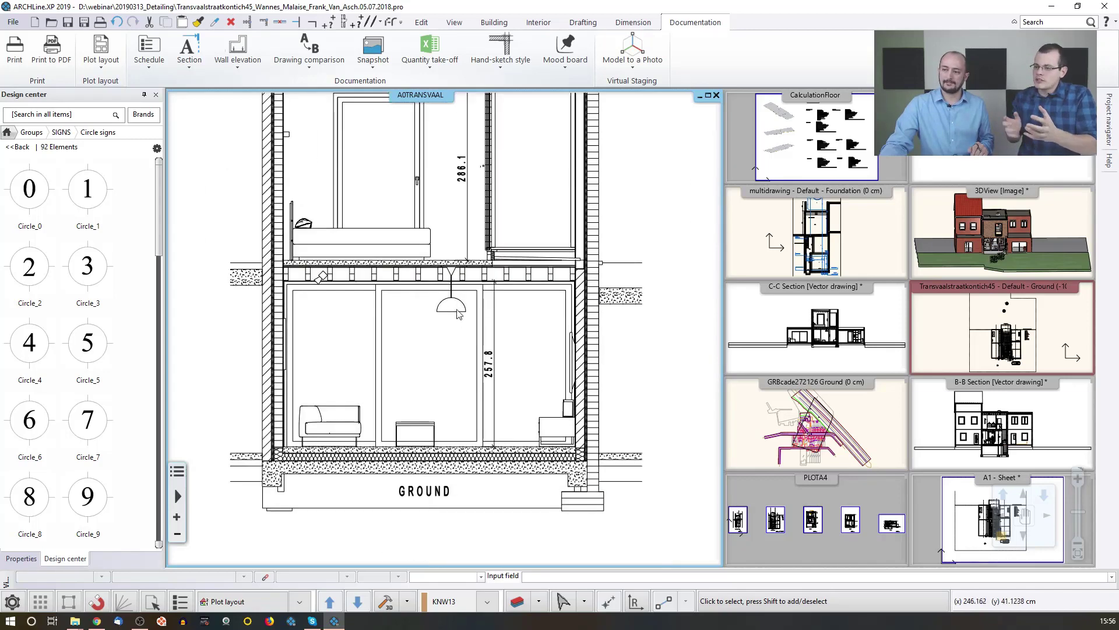
scroll(470, 313, up, 2)
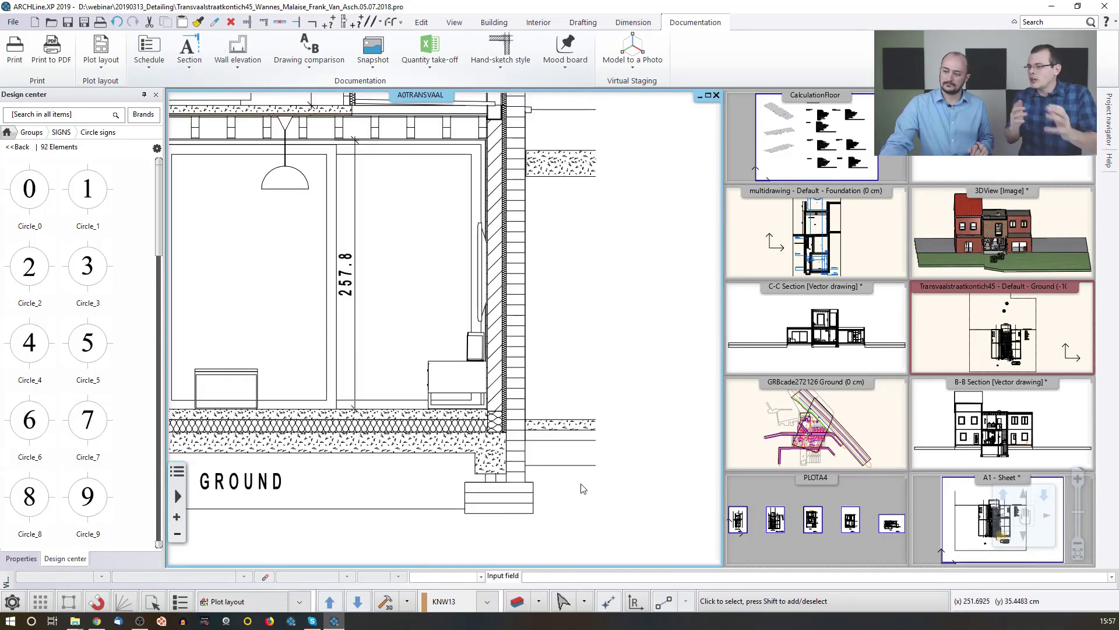
scroll(491, 388, down, 3)
scroll(490, 388, down, 1)
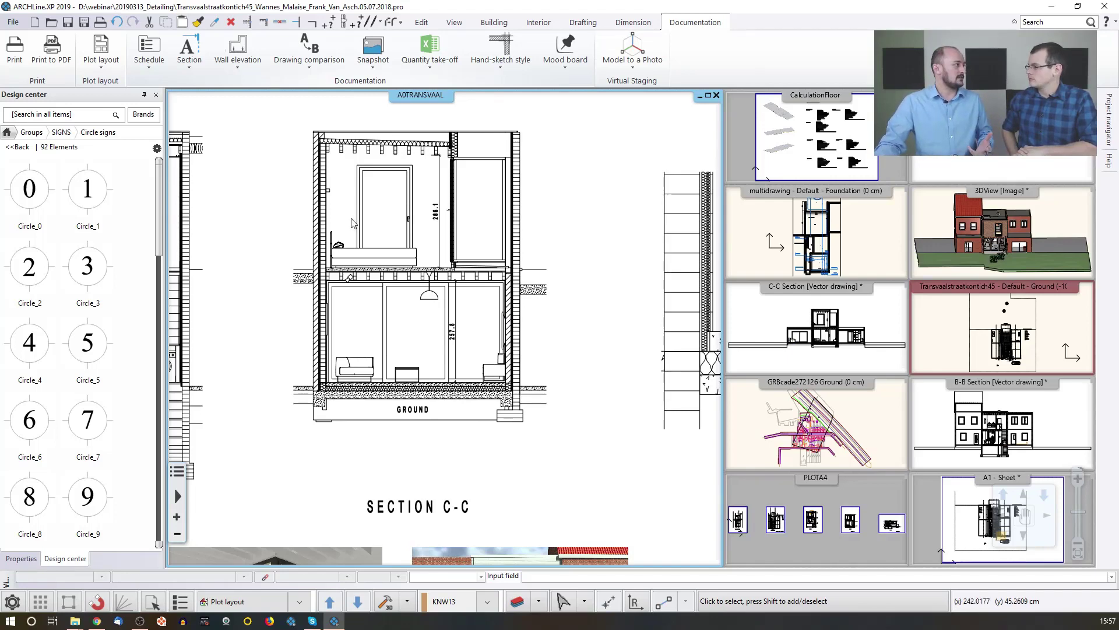
scroll(391, 299, down, 3)
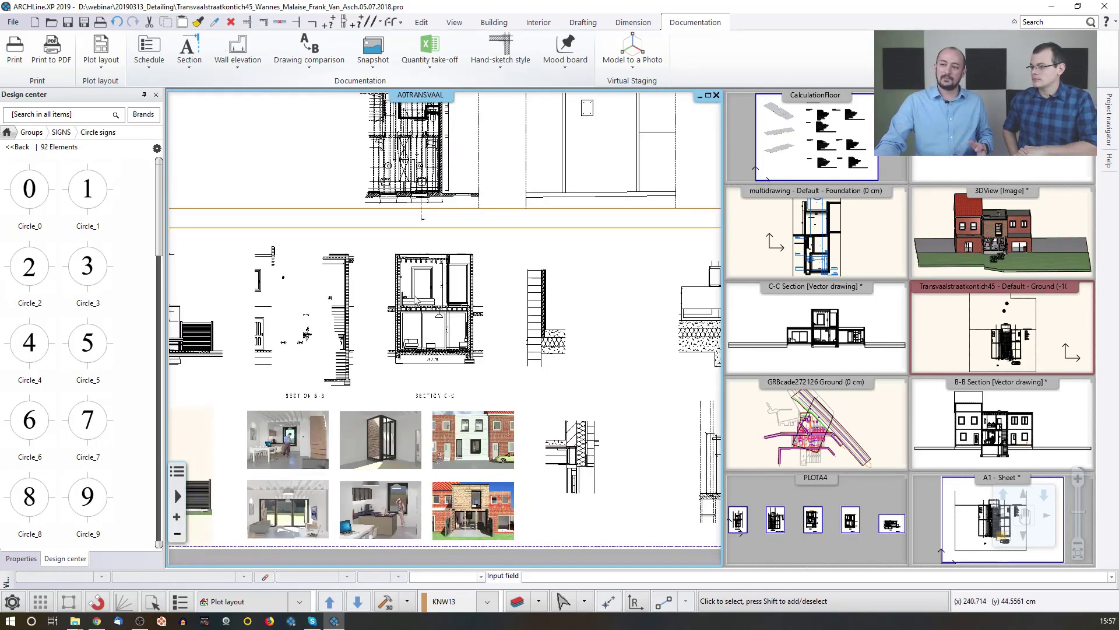
scroll(429, 281, down, 1)
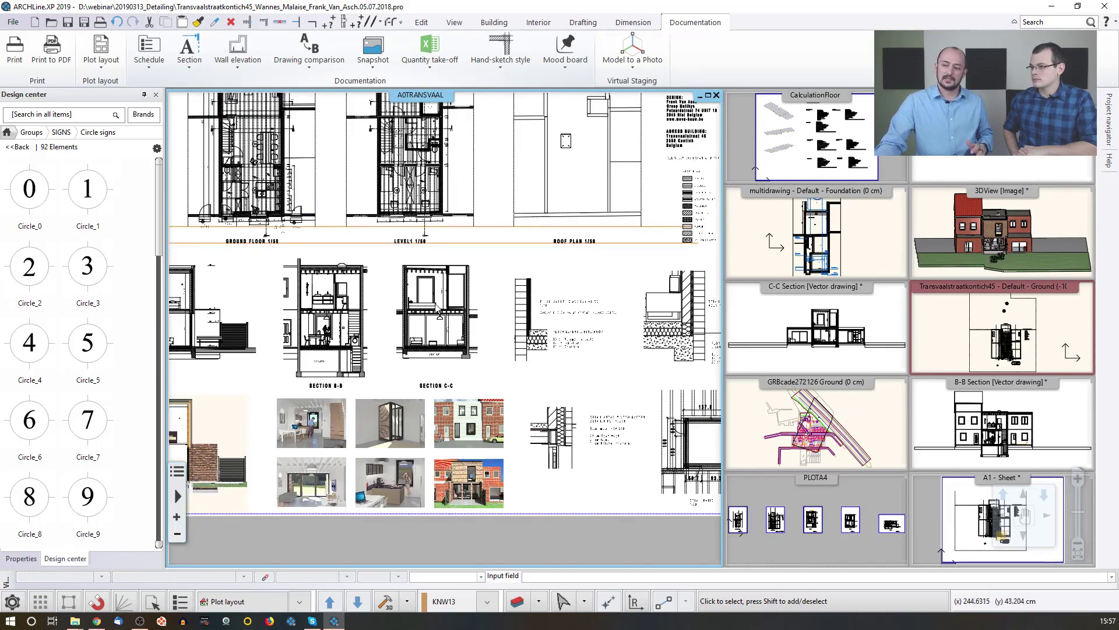
scroll(438, 309, up, 4)
scroll(441, 443, up, 4)
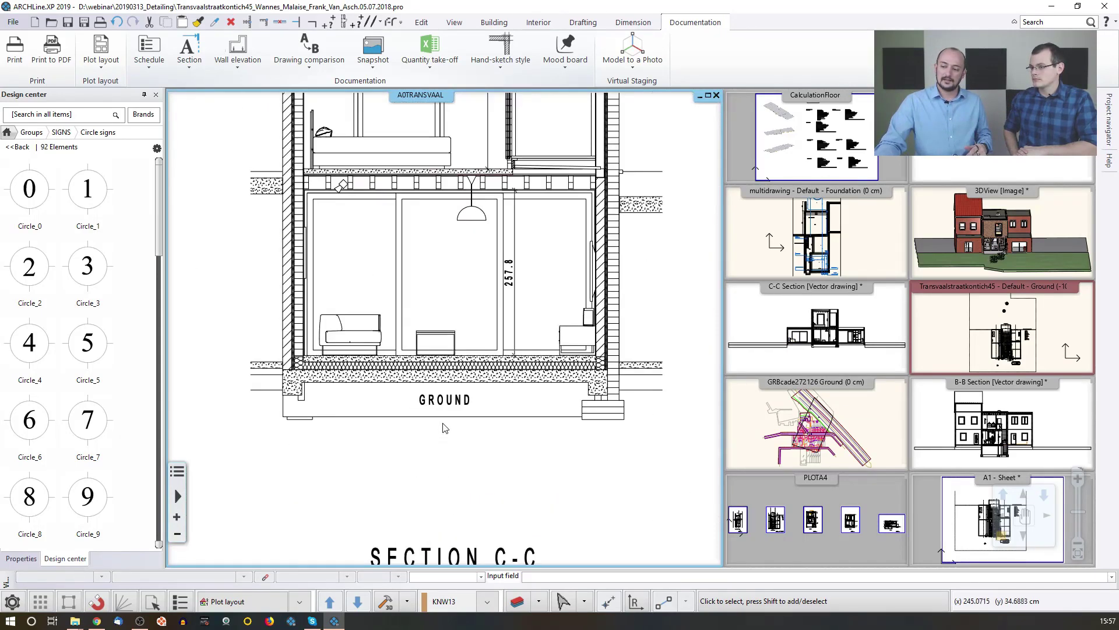
click(458, 350)
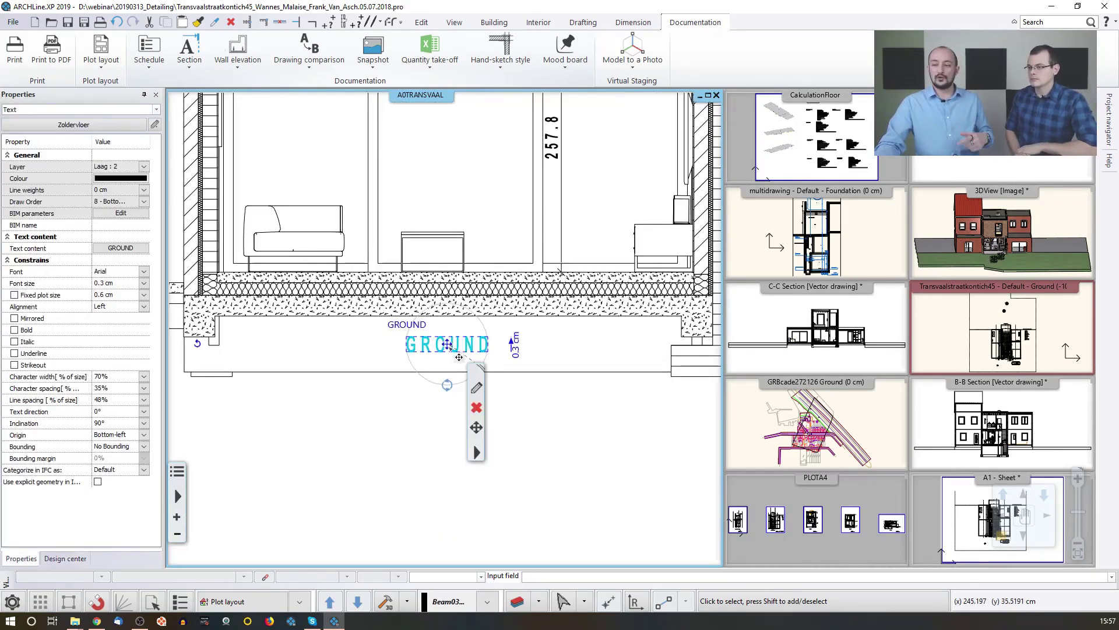
click(384, 400)
Zoom back out and bring up the Drafting ribbon tools
scroll(442, 329, down, 3)
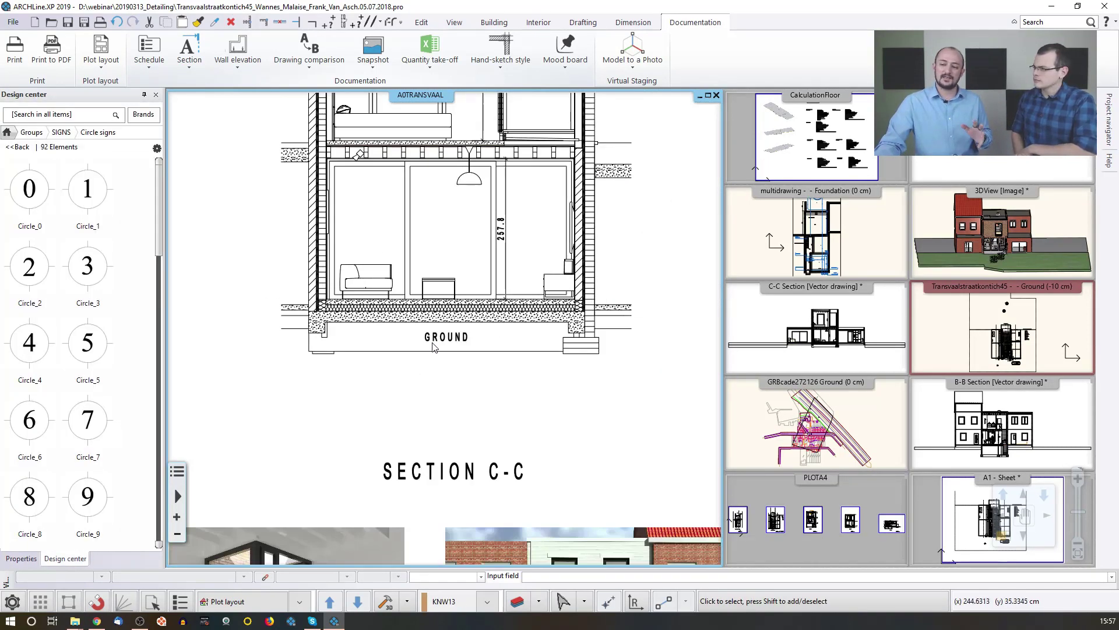
scroll(441, 330, down, 2)
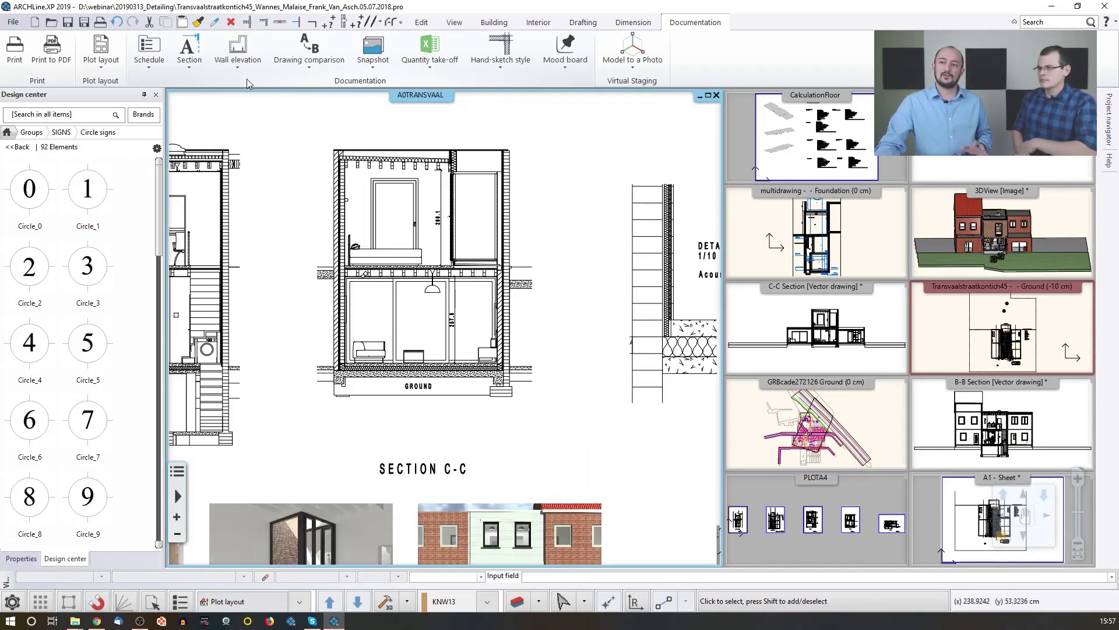
click(583, 22)
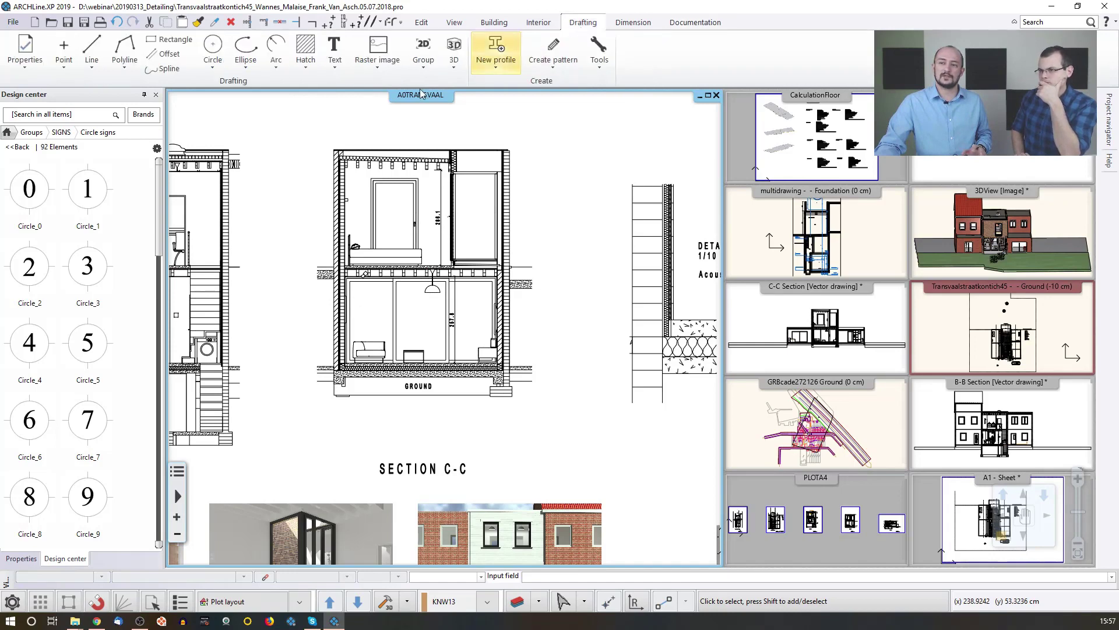
click(334, 48)
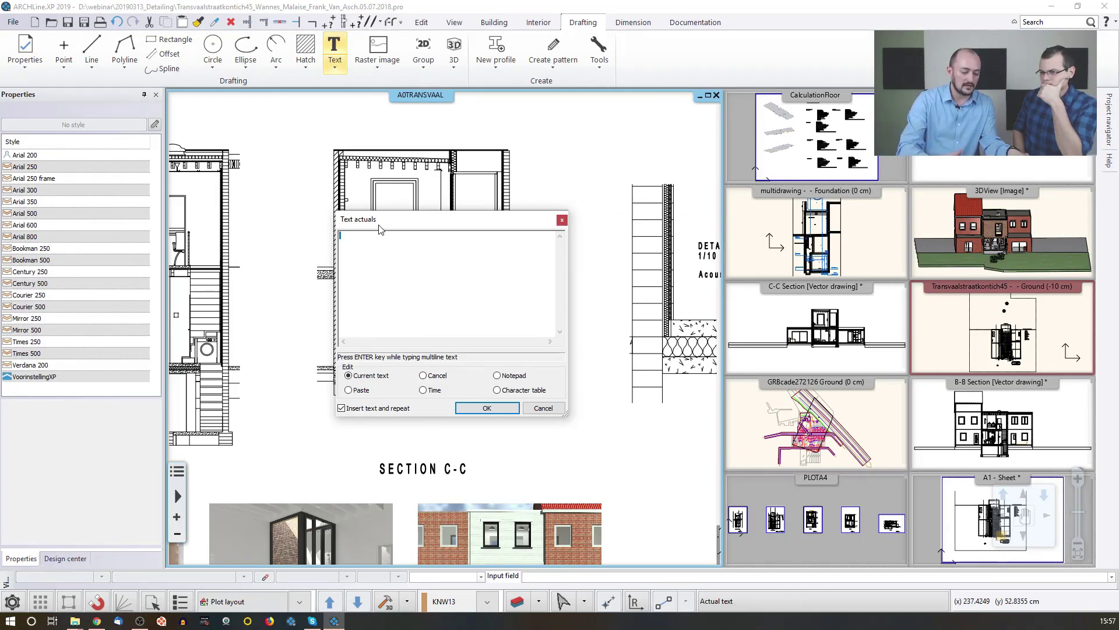
text(2D drawing)
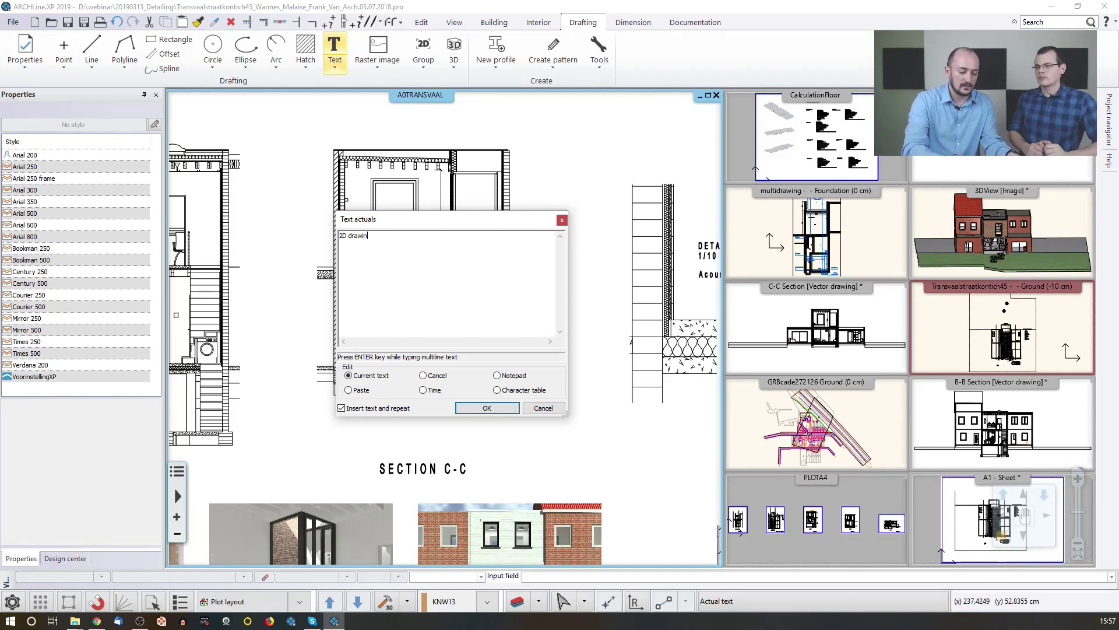
click(487, 408)
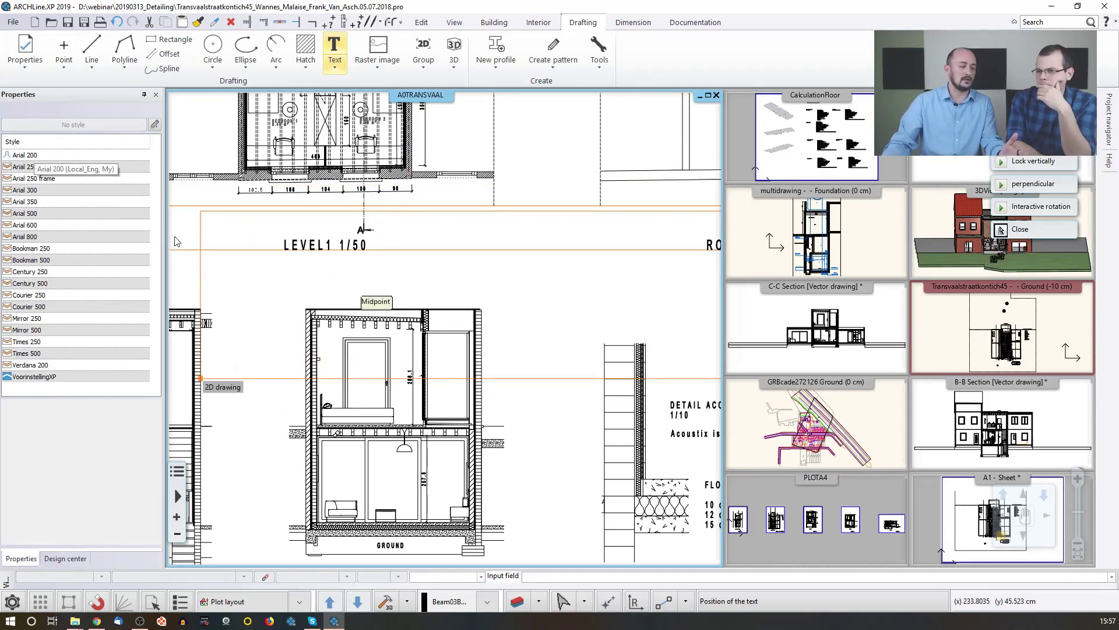
scroll(349, 412, down, 3)
scroll(349, 412, down, 4)
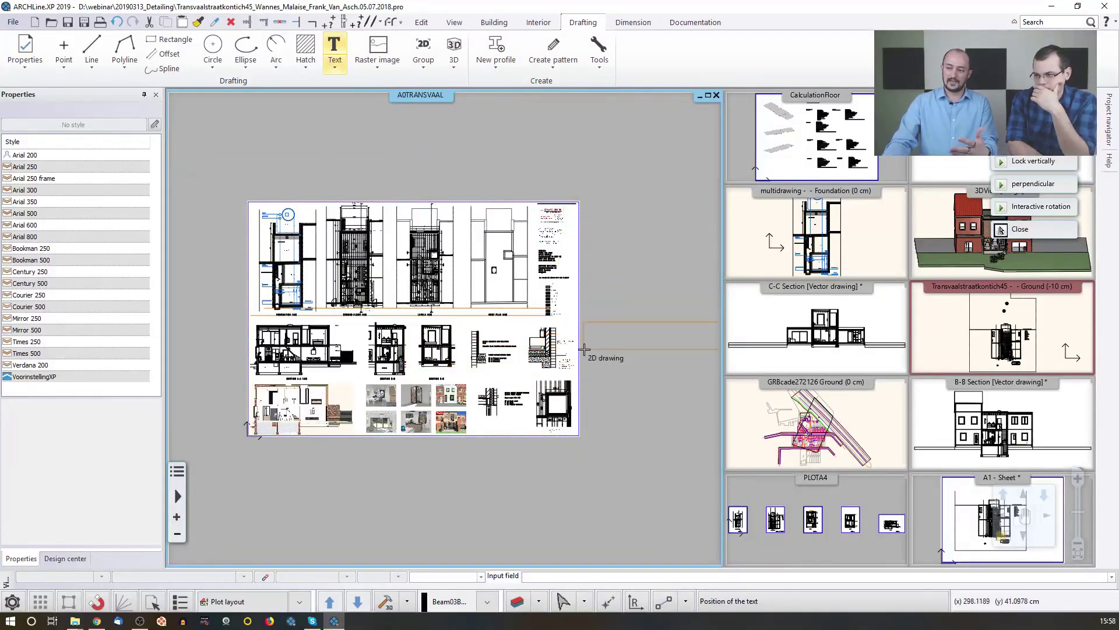
key(Escape)
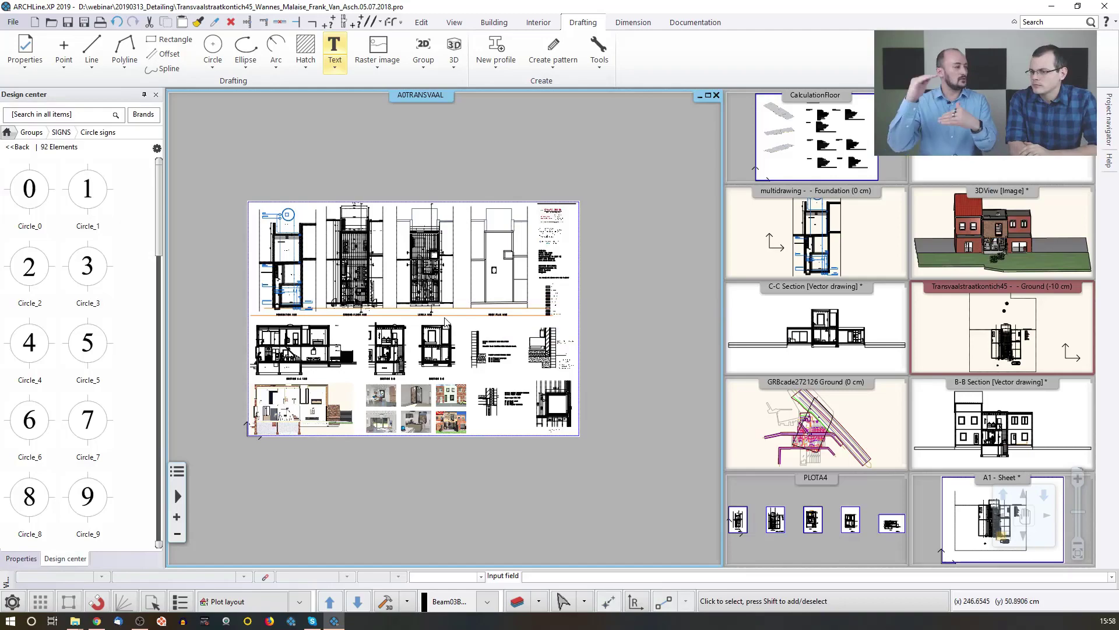
scroll(445, 322, up, 5)
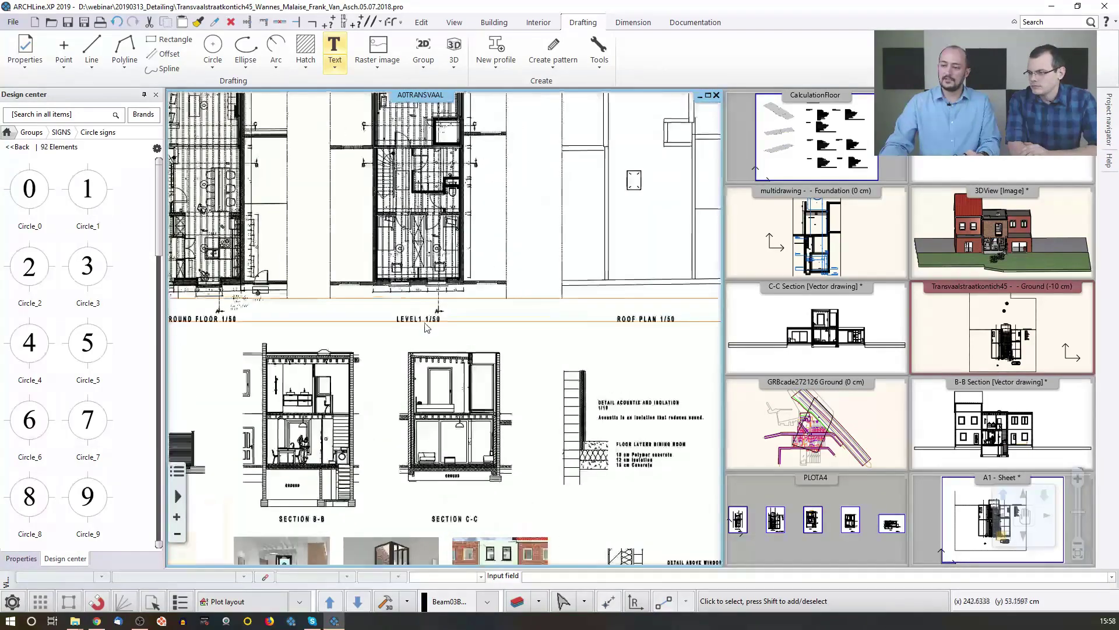
scroll(471, 323, up, 3)
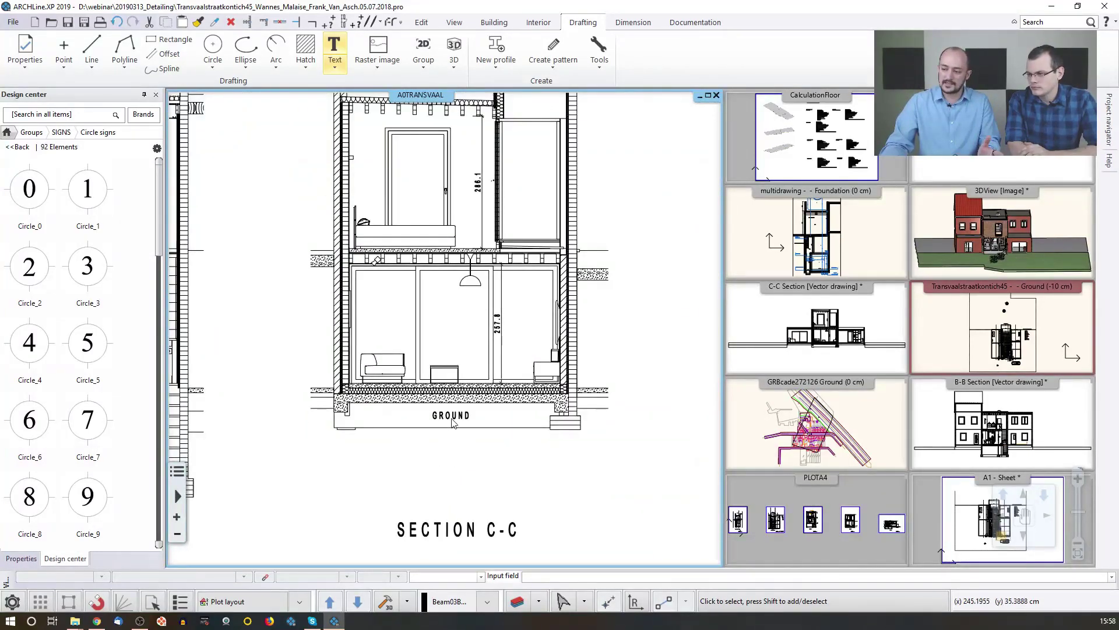
Change the Section C-C label text from GROUND to GROUND FLOOR and confirm it
click(449, 416)
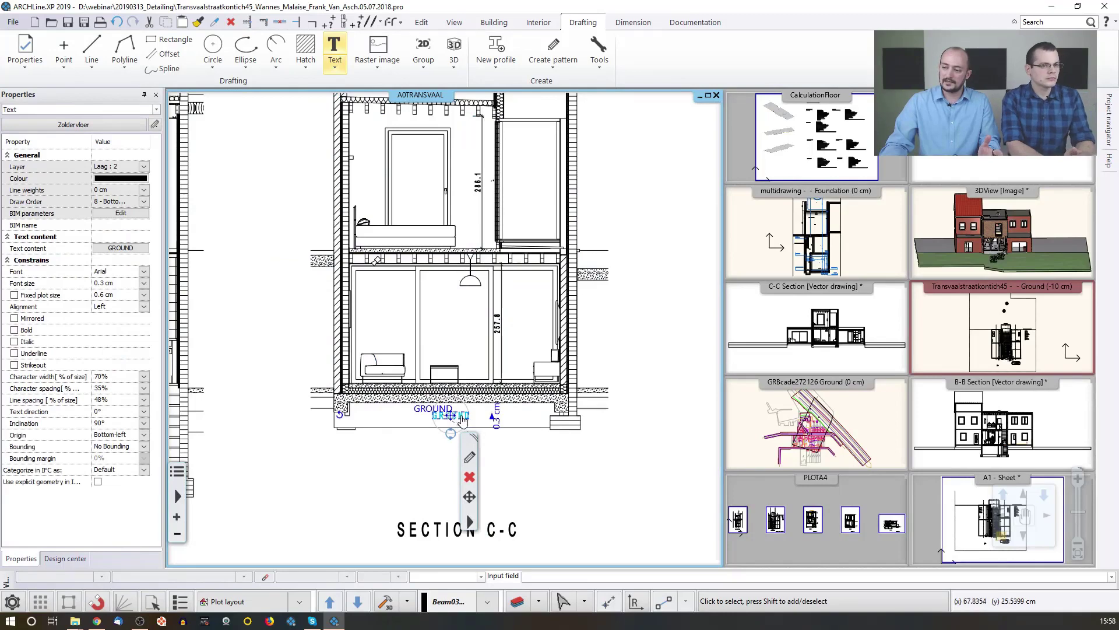
double_click(458, 421)
click(404, 236)
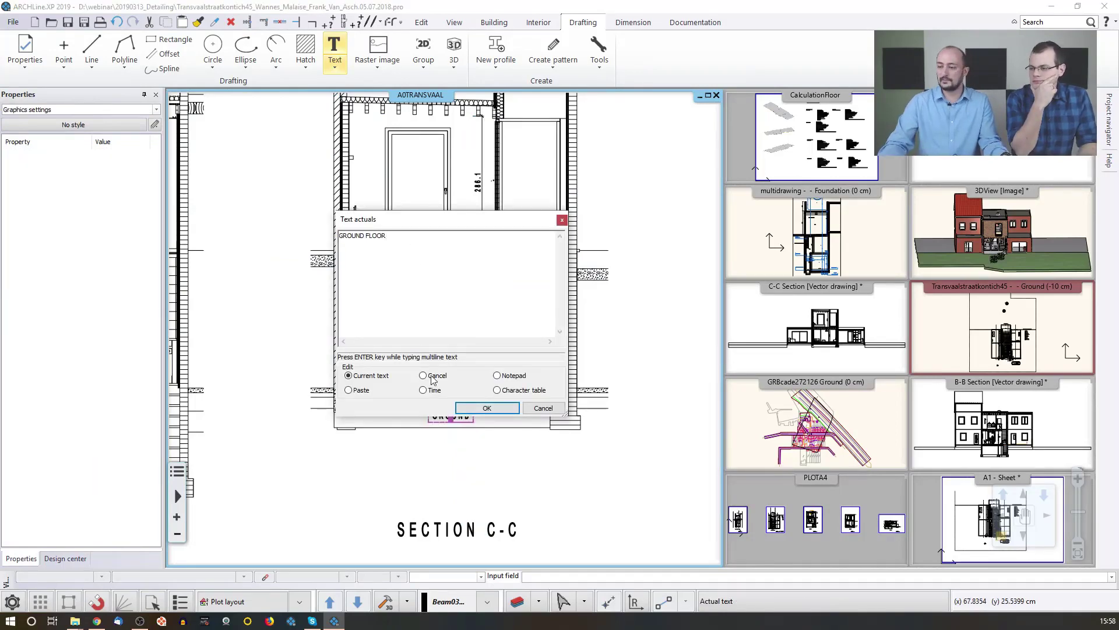
click(487, 408)
middle_drag(468, 295, 450, 315)
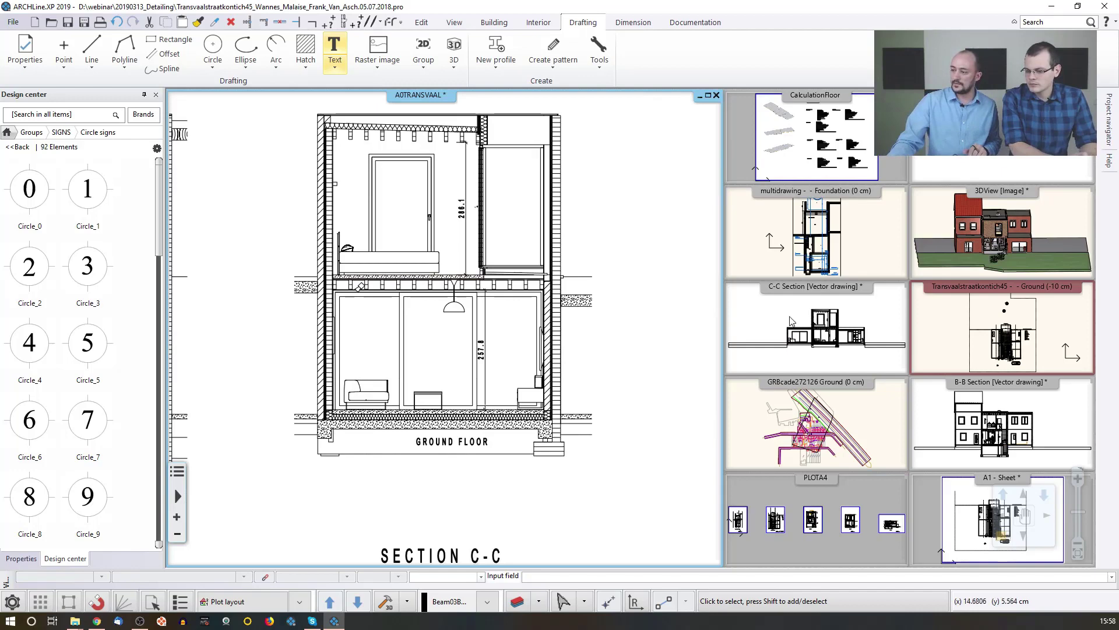
scroll(424, 418, down, 3)
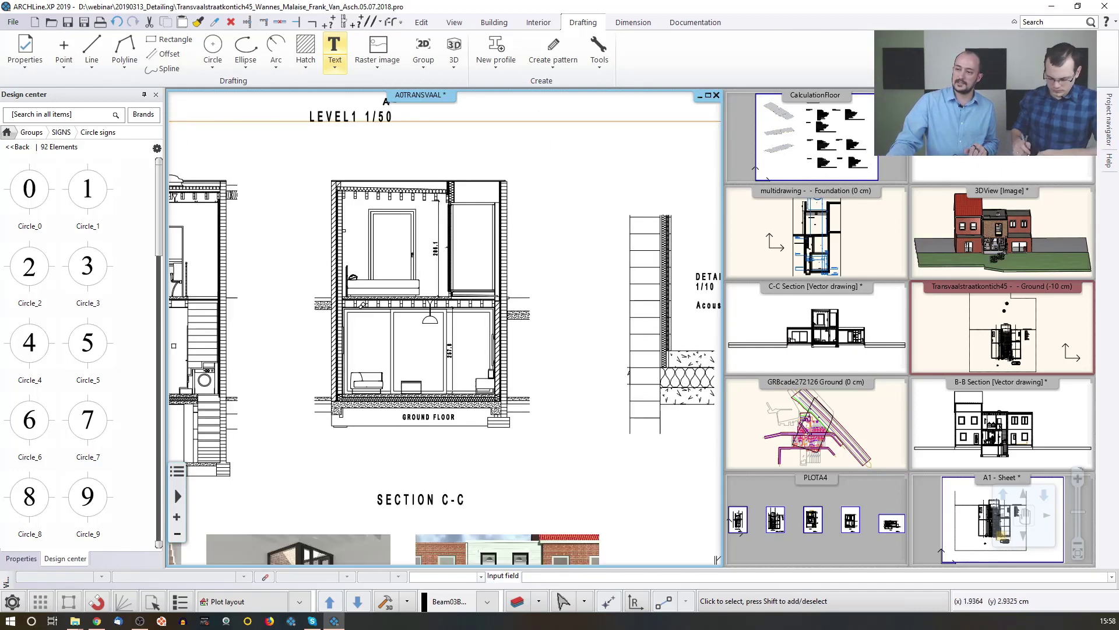
Delete the 286.1 height dimension in the C-C Section view, then return to A0TRANSVAAL
middle_drag(425, 418, 424, 430)
click(816, 337)
scroll(815, 337, up, 5)
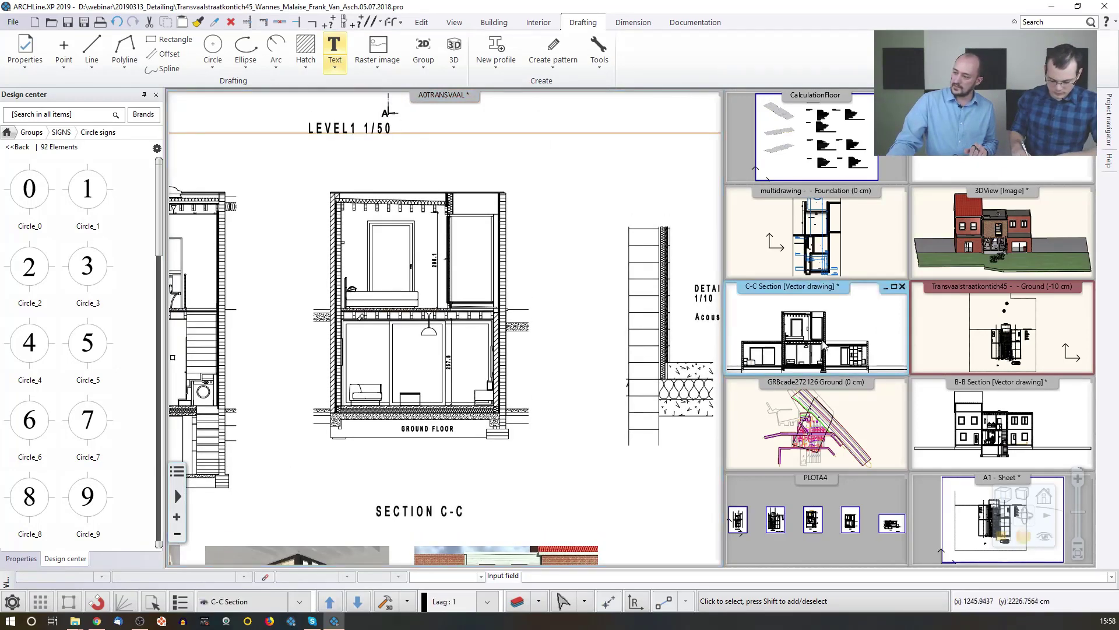
scroll(815, 337, up, 6)
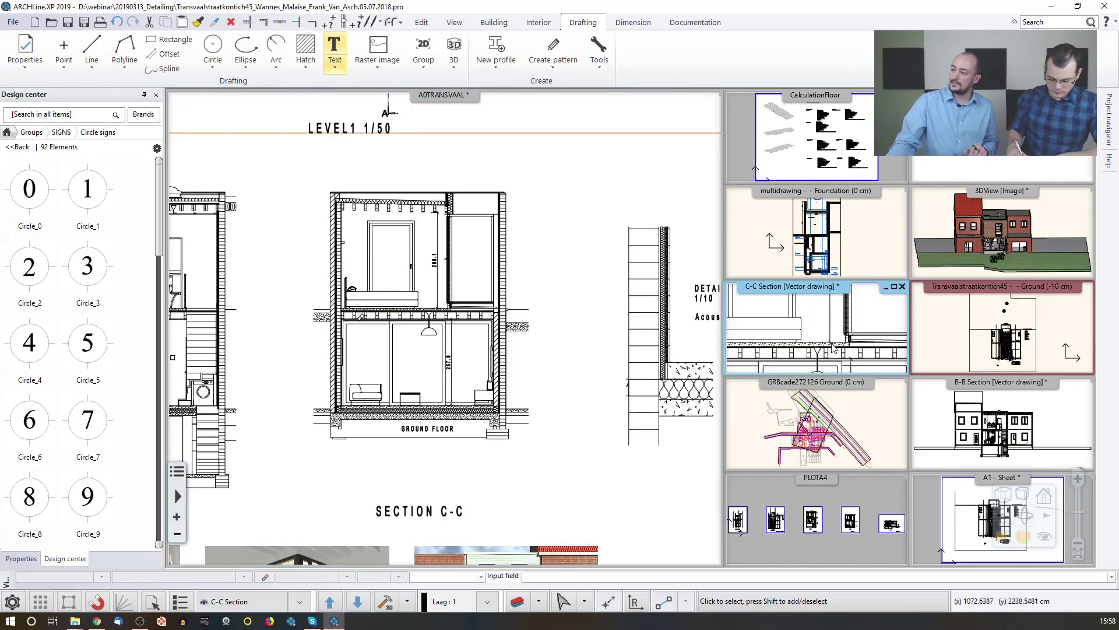
scroll(829, 348, up, 3)
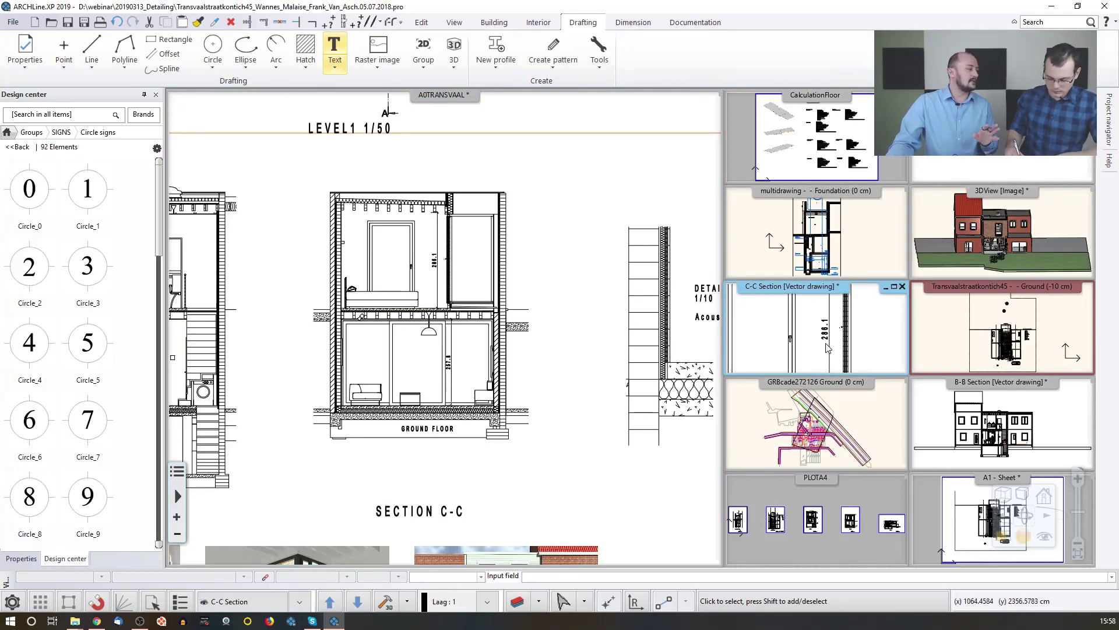
click(826, 343)
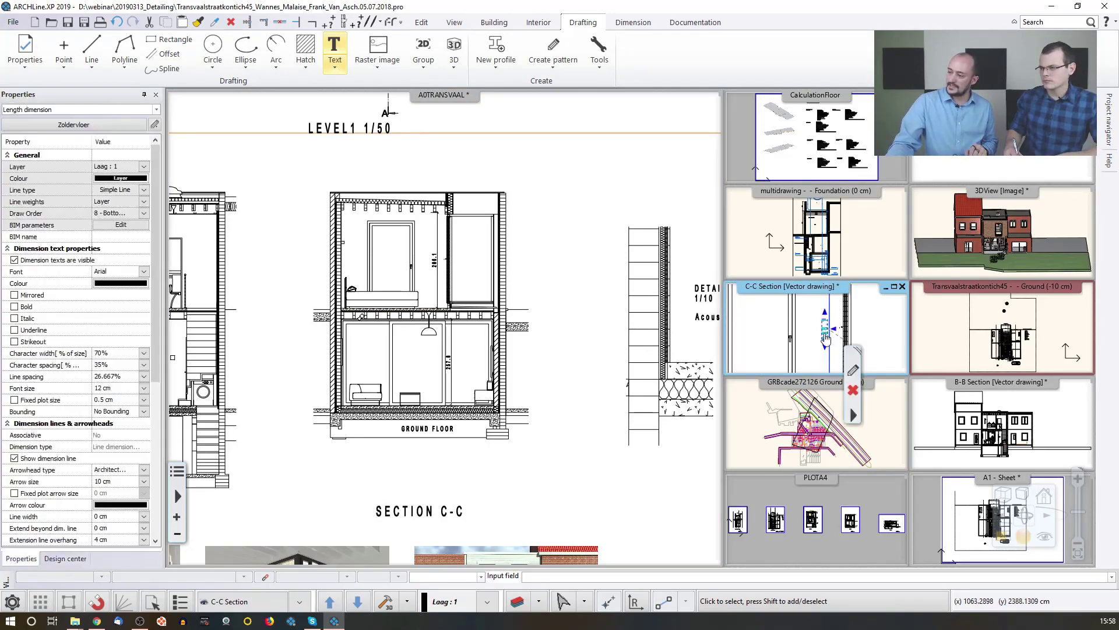
click(792, 318)
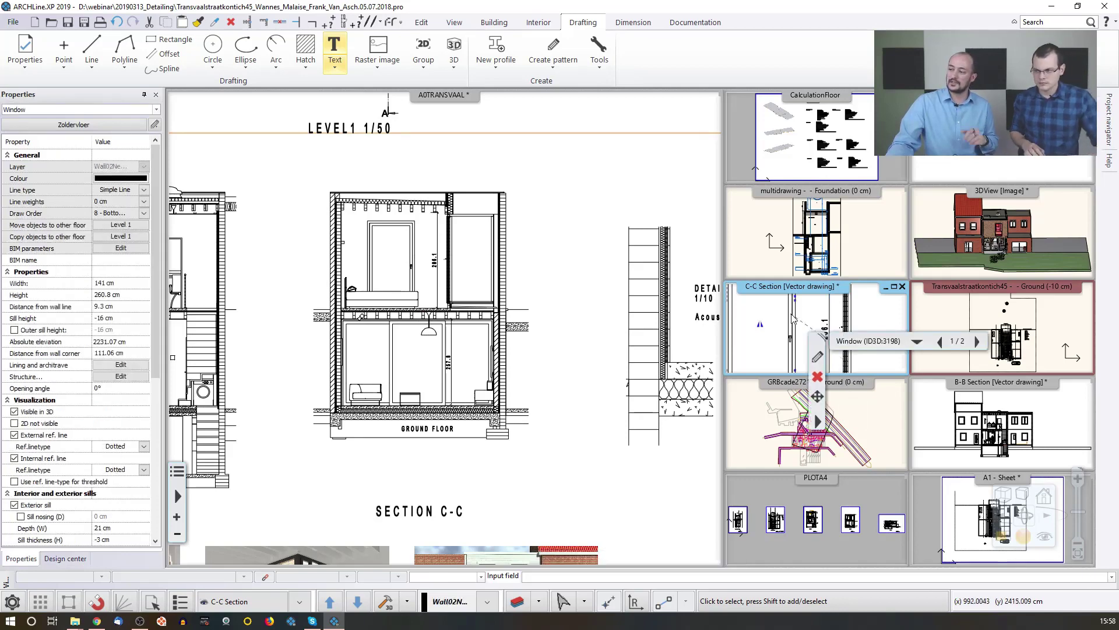
middle_drag(793, 318, 832, 334)
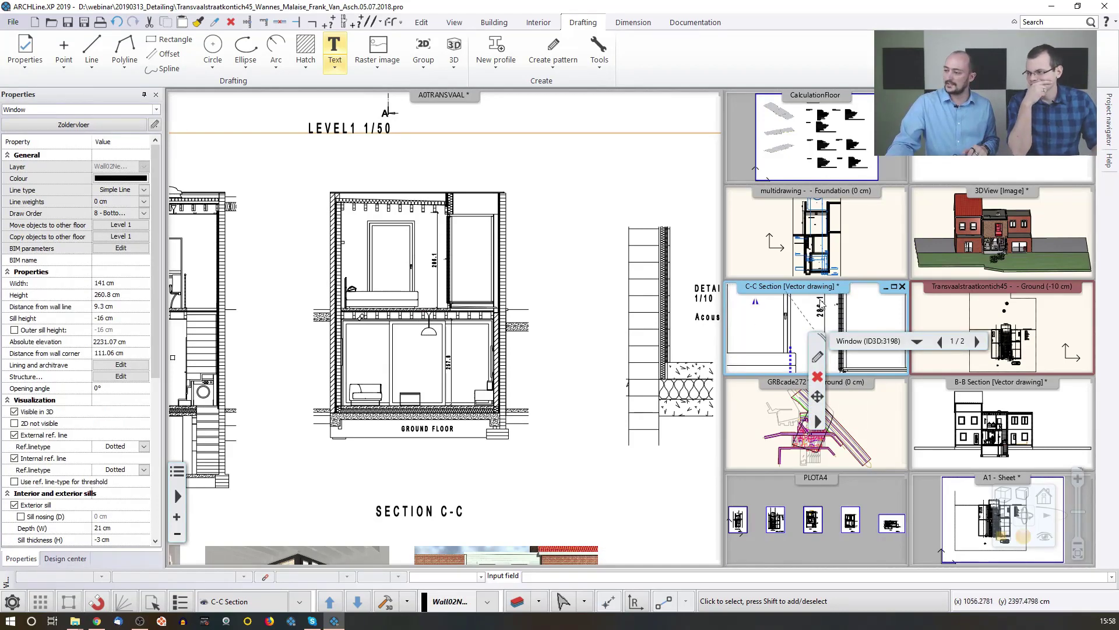
click(832, 334)
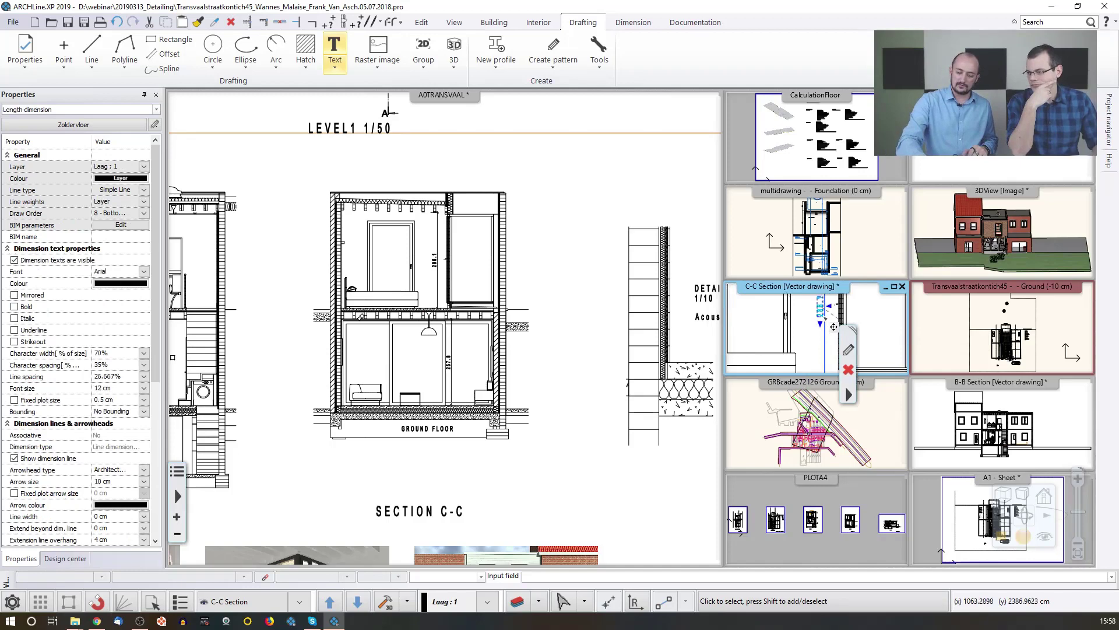
key(Delete)
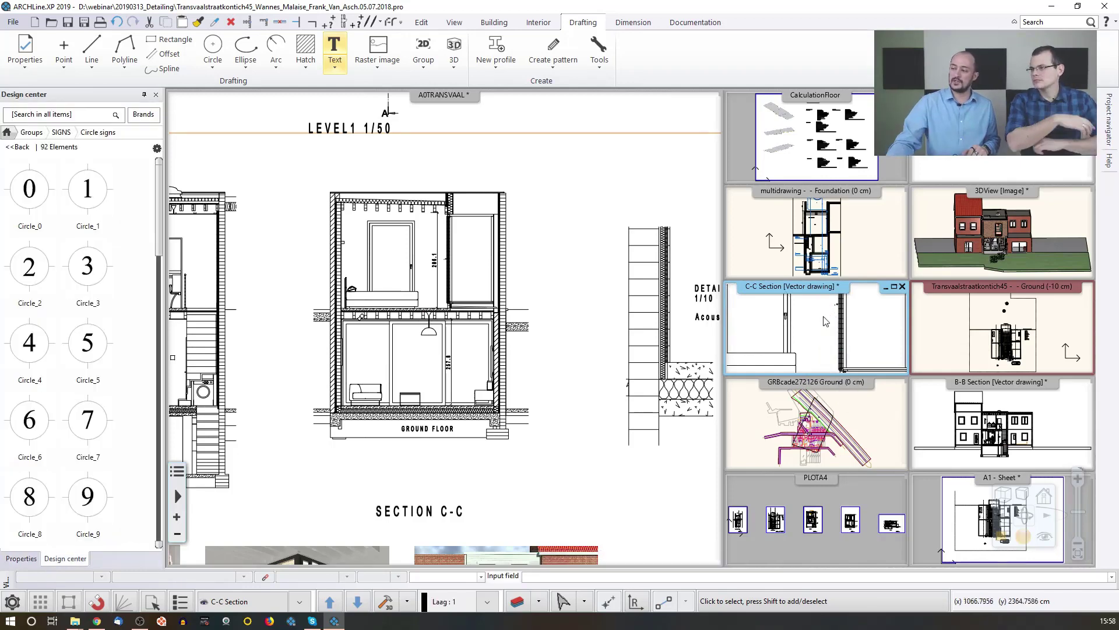
scroll(808, 328, down, 5)
click(574, 292)
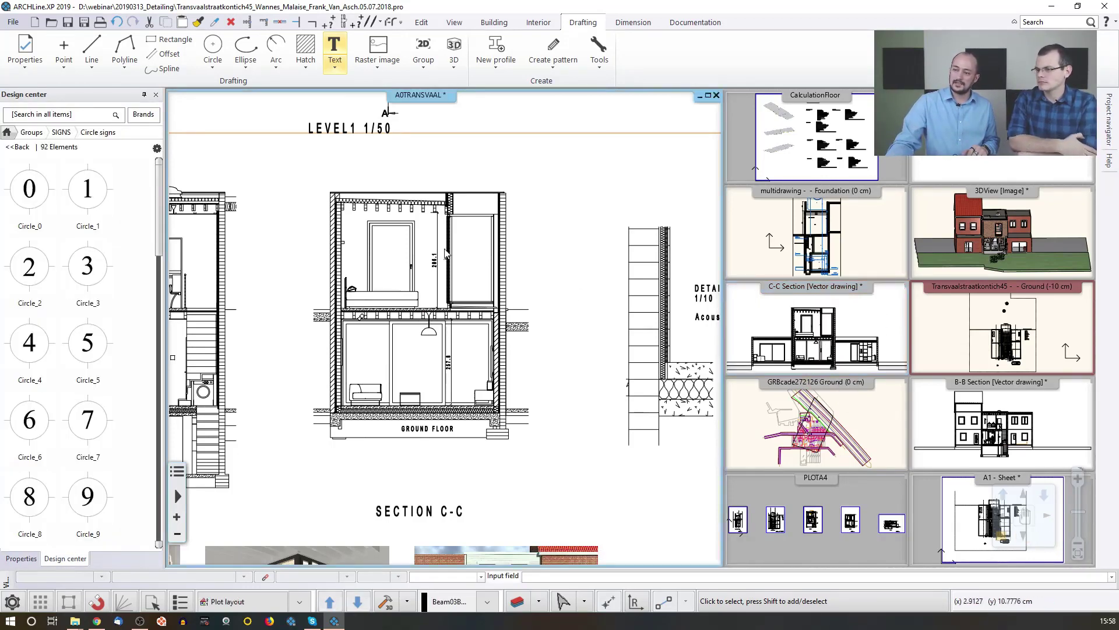
Refresh the C-C Section group on the A0TRANSVAAL layout with Refresh this
click(452, 284)
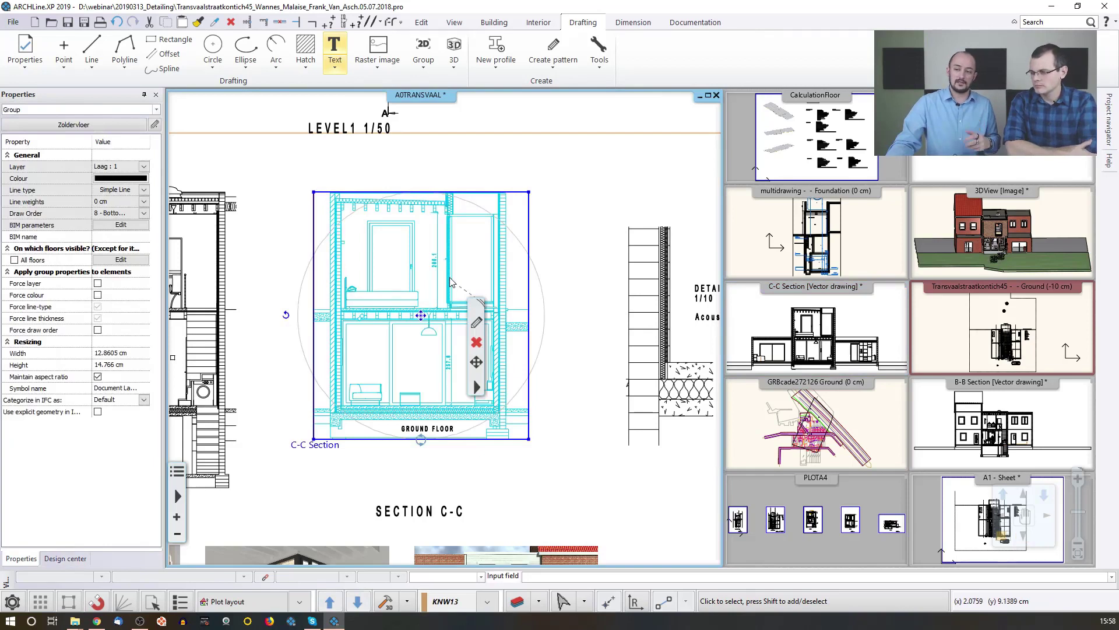
right_click(486, 379)
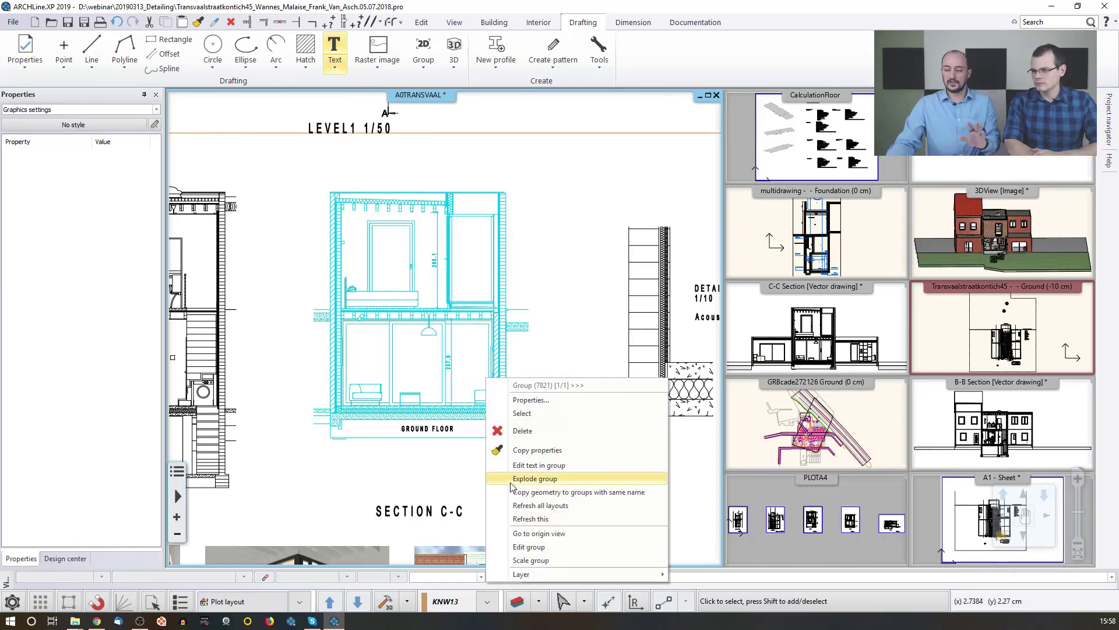
click(542, 522)
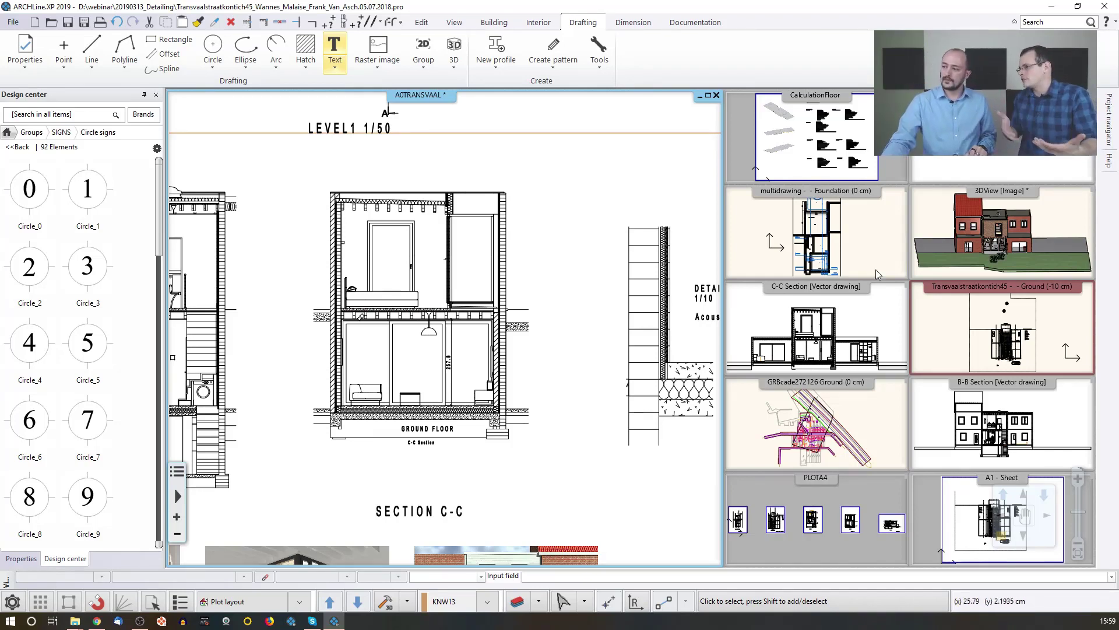
Make the 3DView [Image] thumbnail the active main window
click(968, 240)
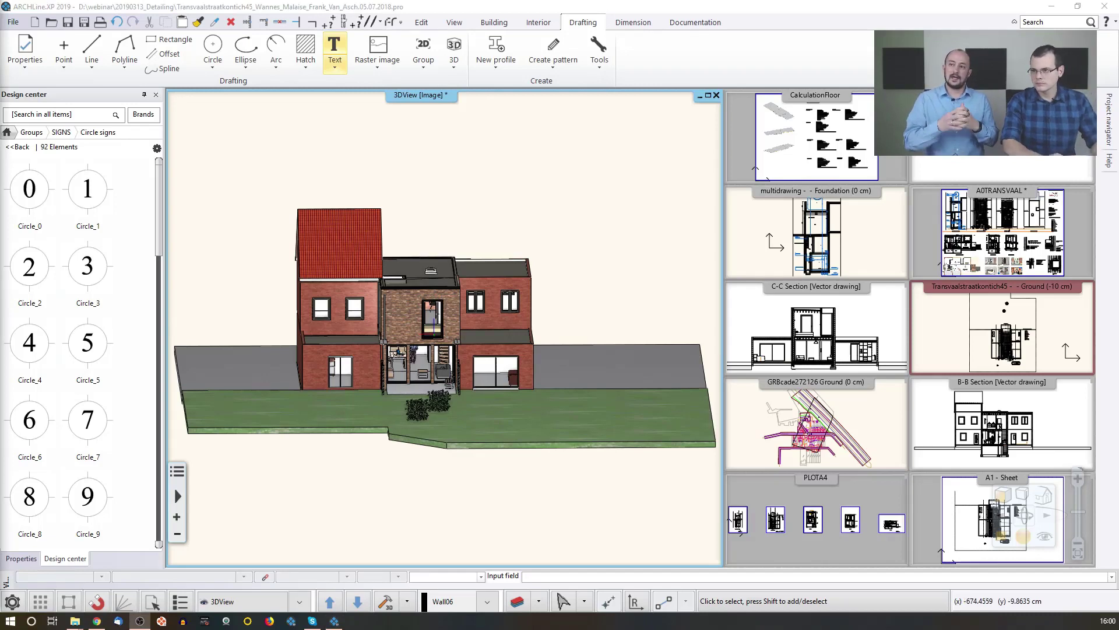
Replace the 3D house view with the PLOTA4 layout and its five sheets in the main window
click(490, 5)
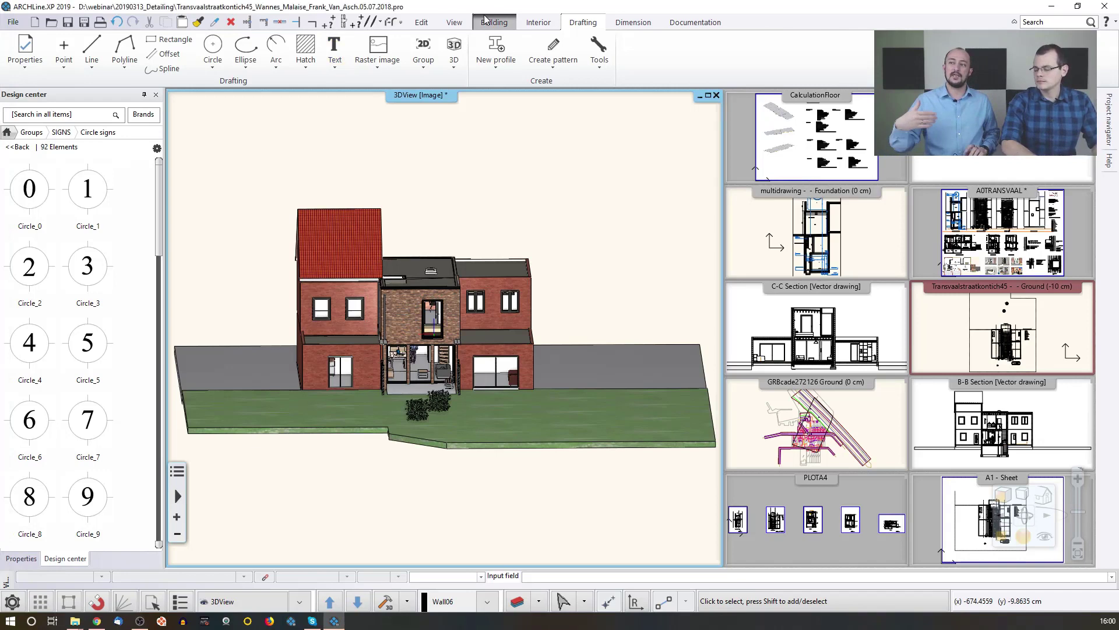
click(869, 504)
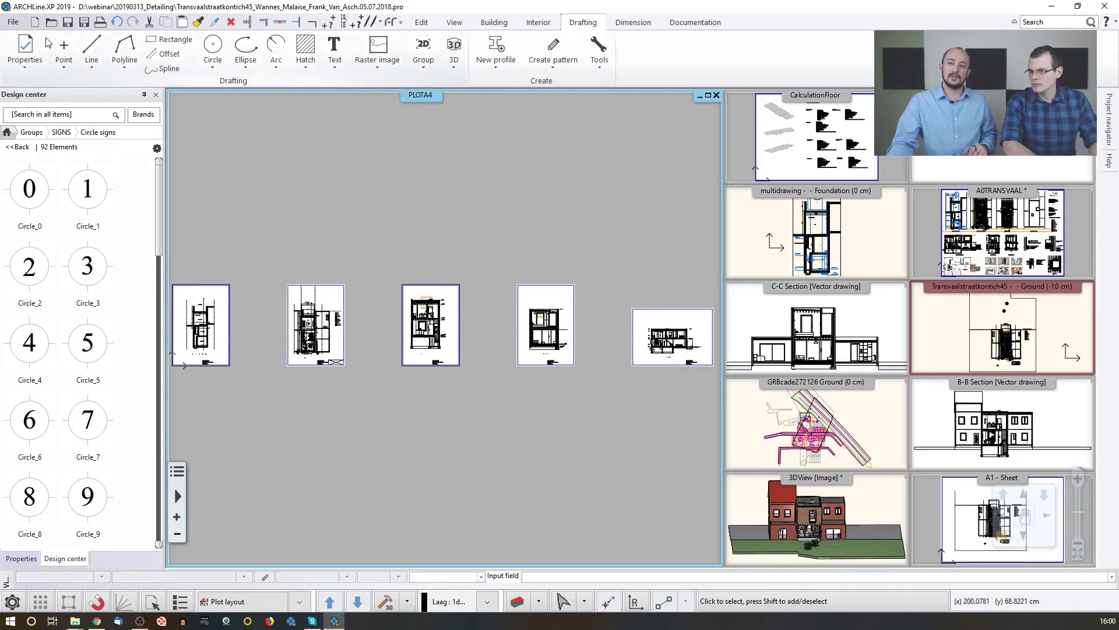
click(14, 23)
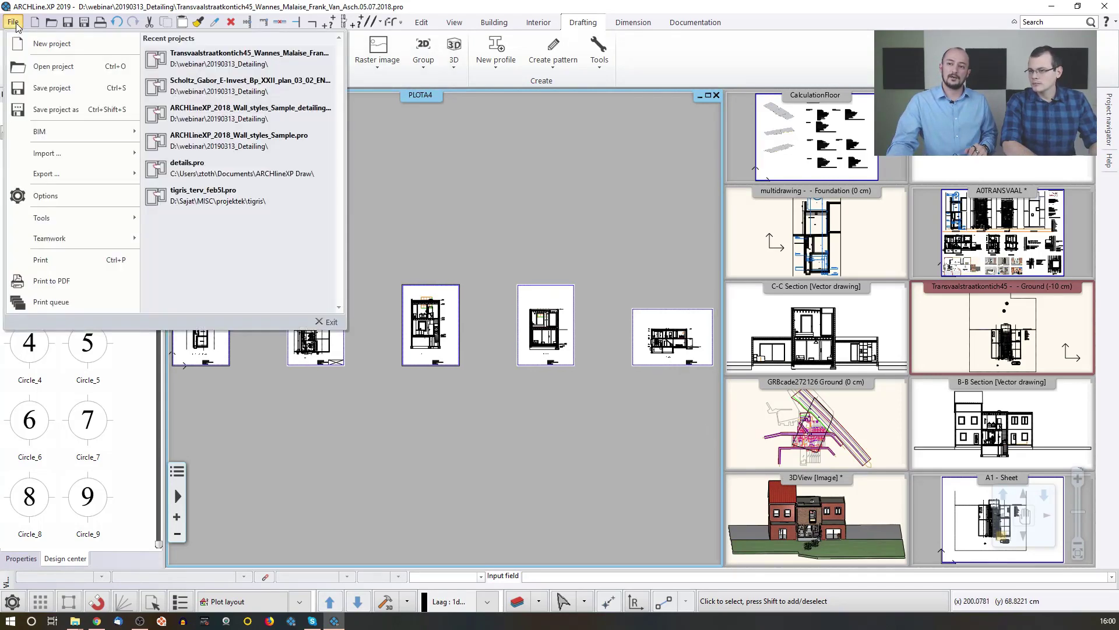
click(66, 304)
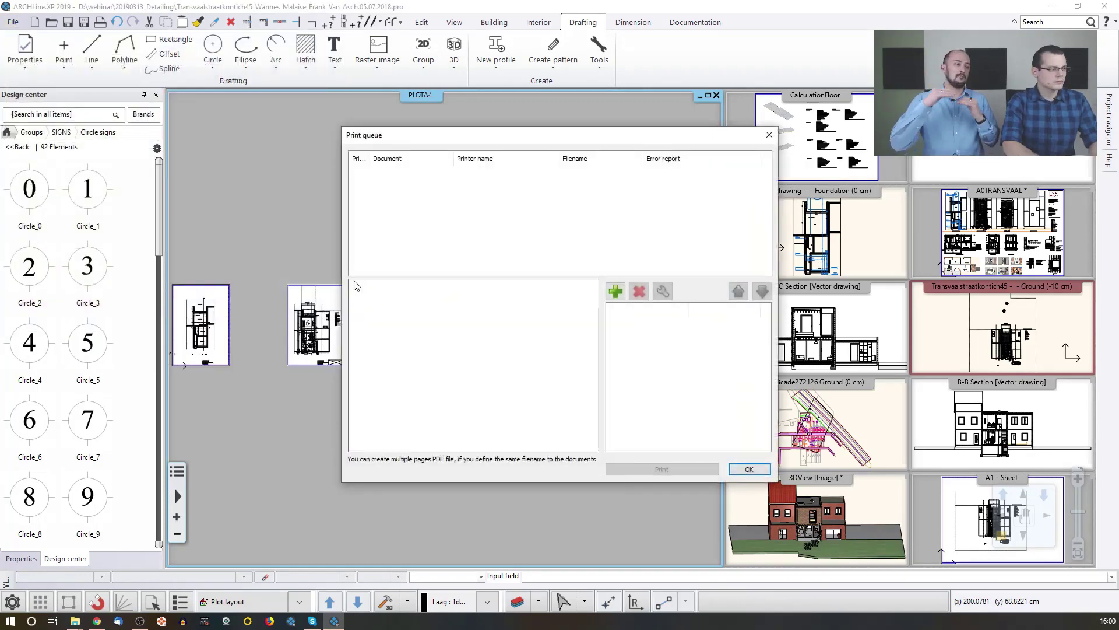
click(616, 291)
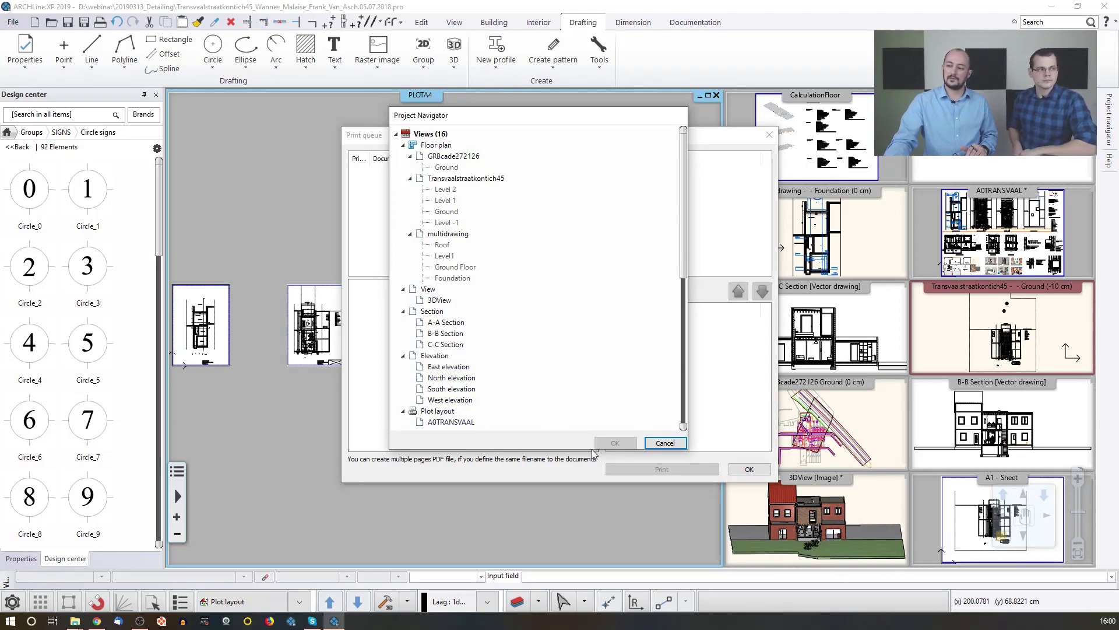
click(663, 445)
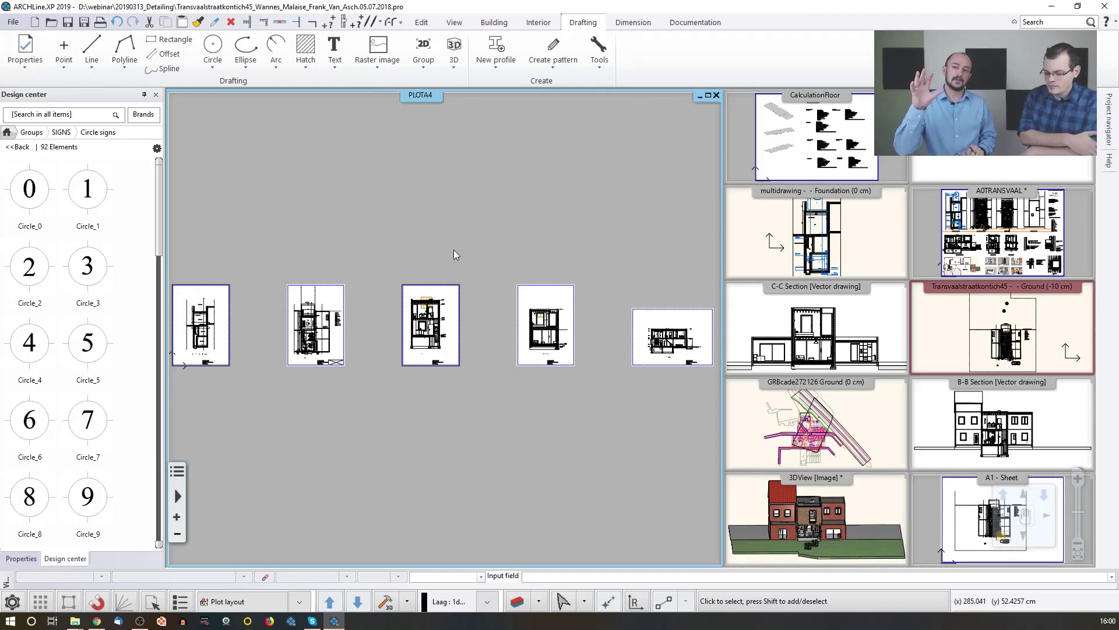
Open the File menu over the PLOTA4 layout to reach the Print to PDF option
click(13, 22)
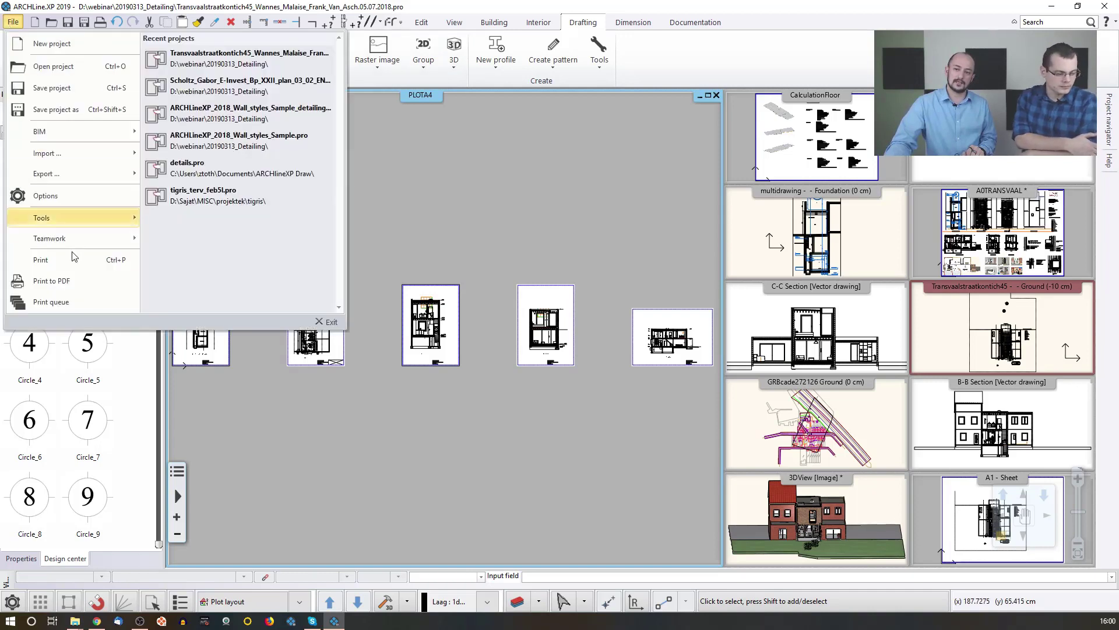